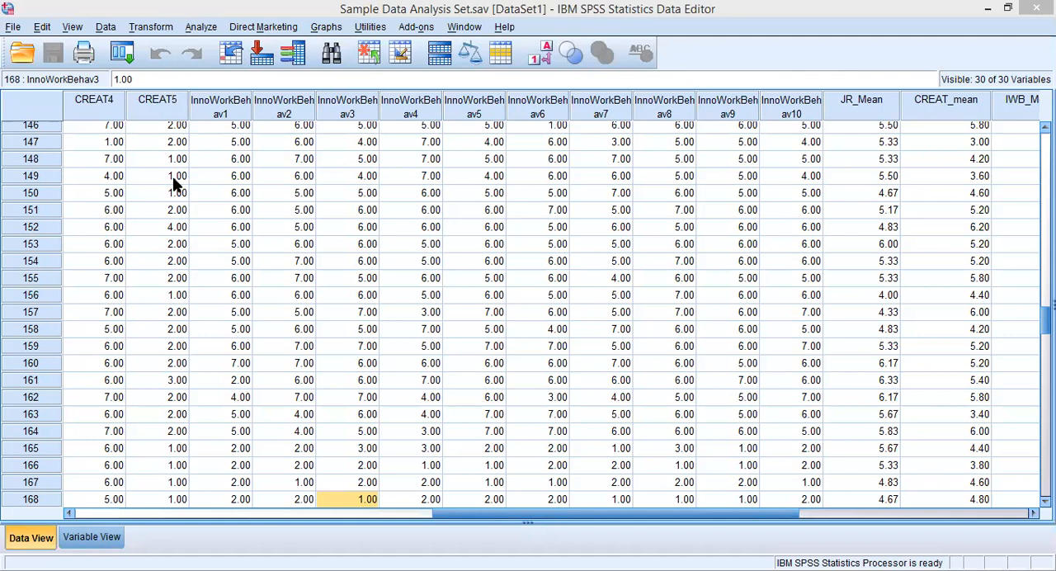
# Set up a Descriptives analysis with JR_Mean, CREAT_mean and IWB_Mean as its variables.
pyautogui.click(200, 28)
pyautogui.moveTo(242, 65)
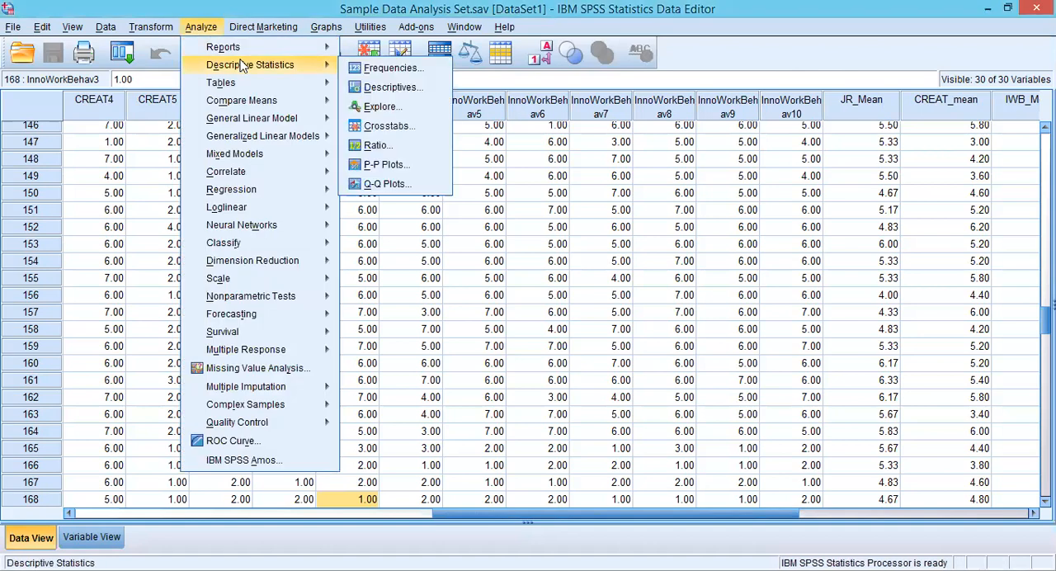
pyautogui.click(391, 86)
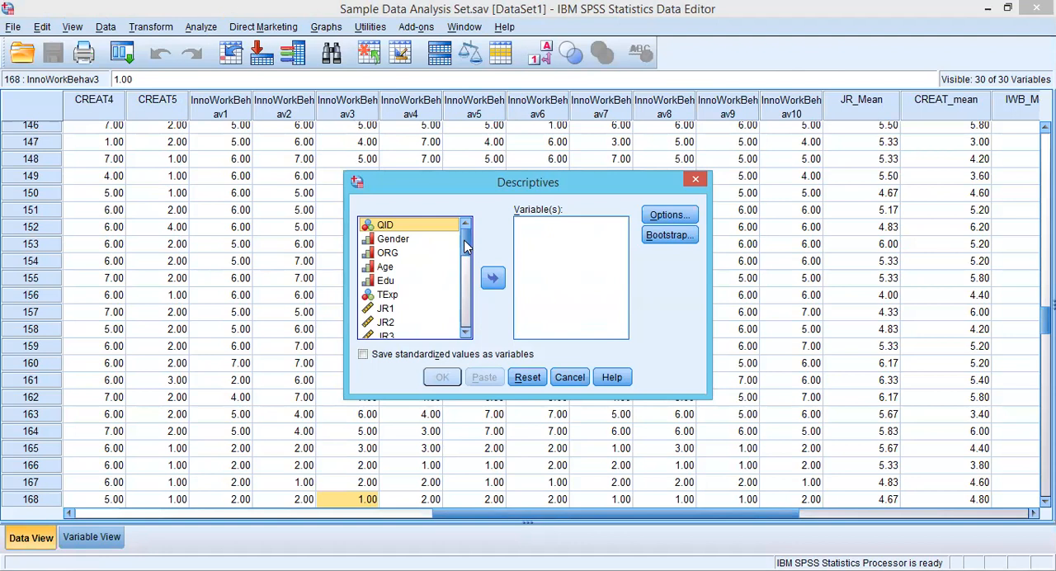
pyautogui.moveTo(466, 244); pyautogui.dragTo(466, 334)
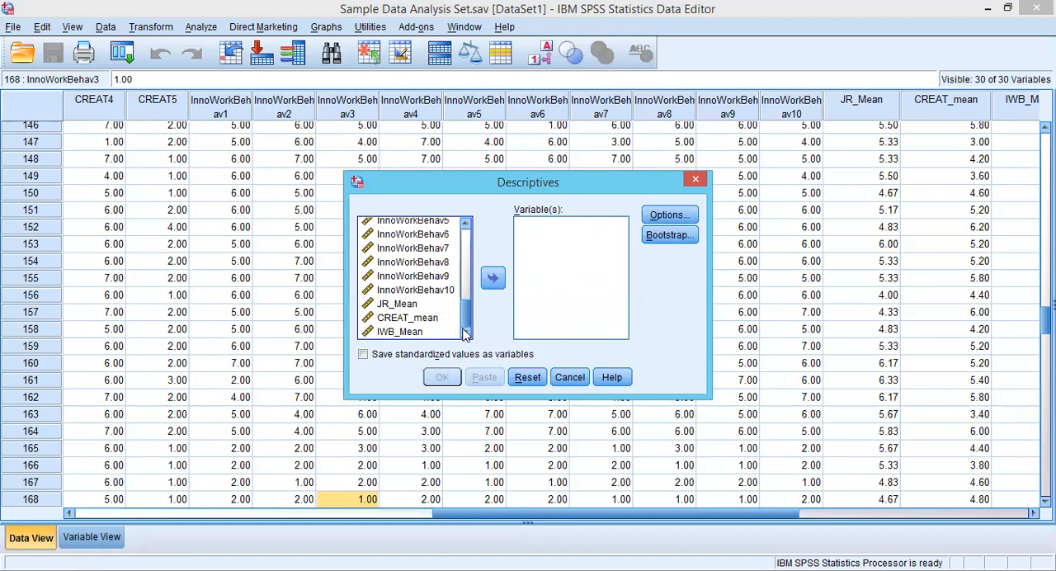
pyautogui.click(395, 306)
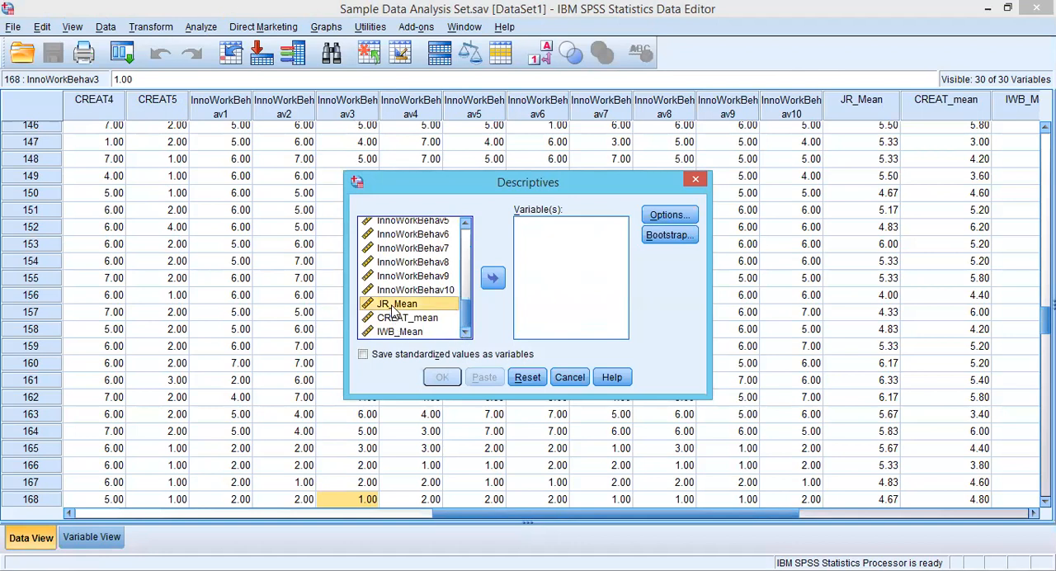
pyautogui.hotkey('shift', 'Down')
pyautogui.hotkey('shift', 'Down')
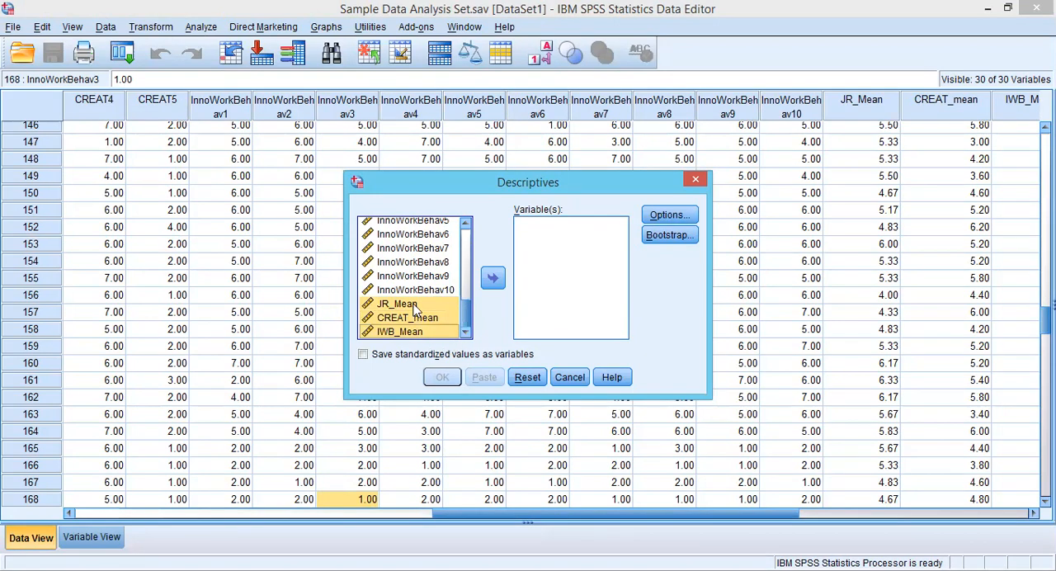
pyautogui.click(409, 308)
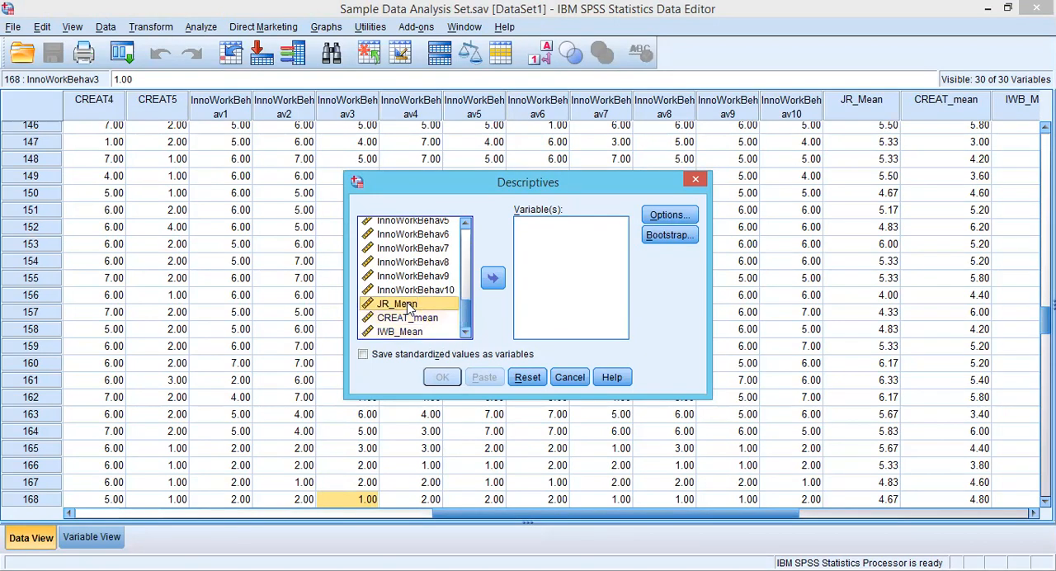
pyautogui.hotkey('shift', 'Down')
pyautogui.hotkey('shift', 'Down')
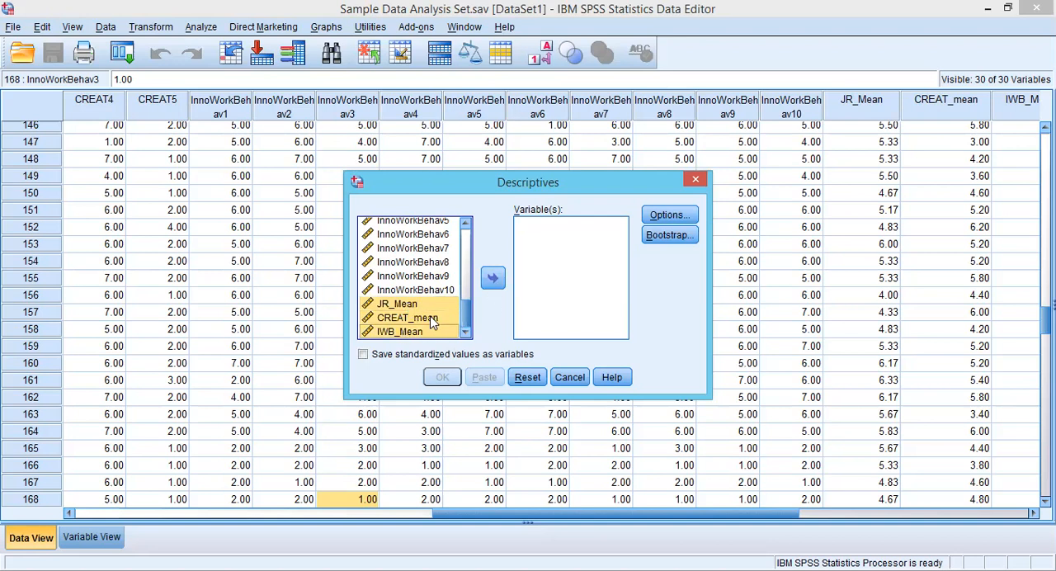
pyautogui.click(493, 280)
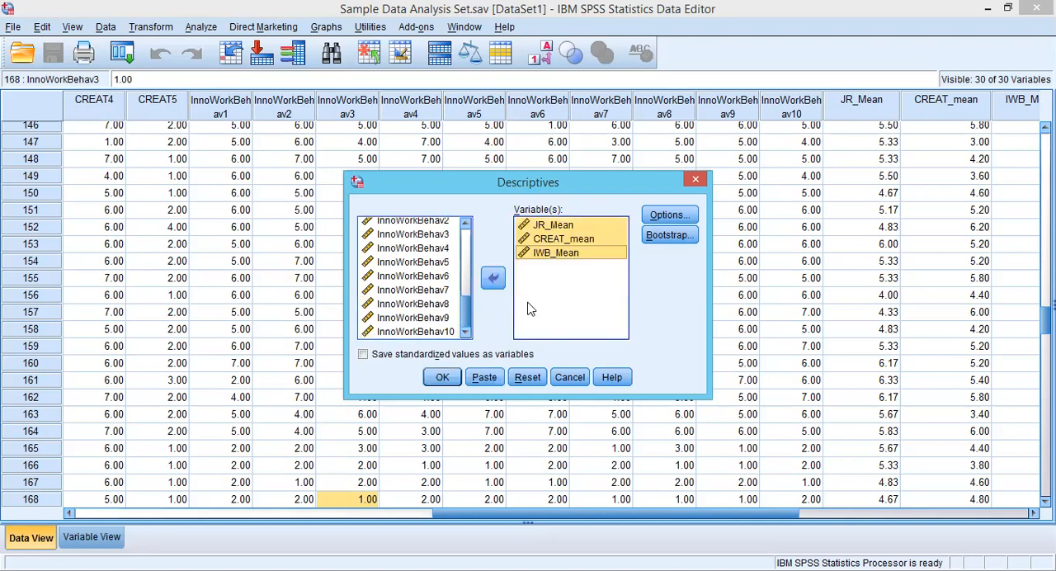
# Add skewness and kurtosis to the descriptive statistics and run the analysis.
pyautogui.click(666, 216)
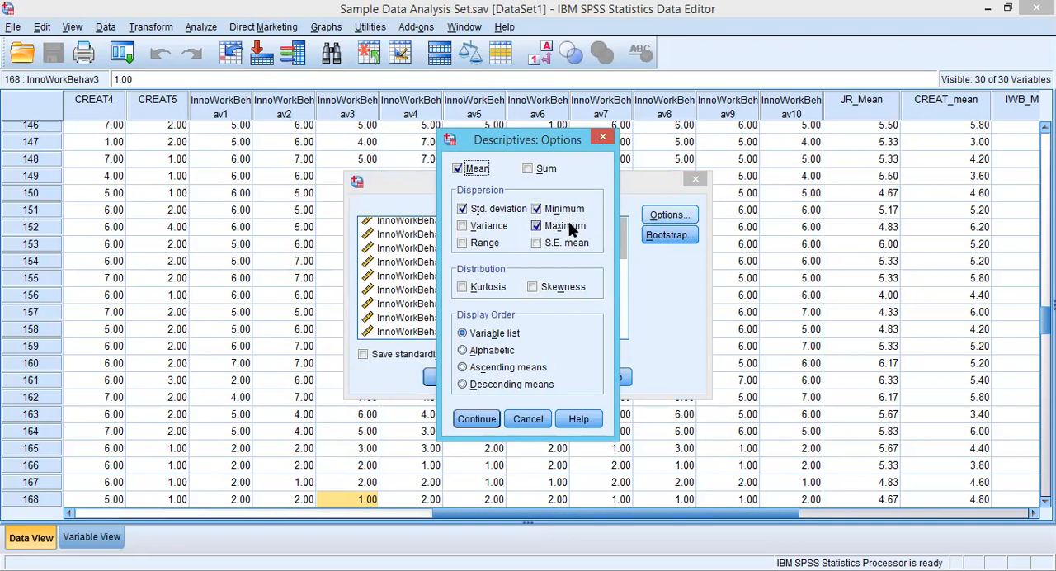
pyautogui.click(533, 288)
pyautogui.click(462, 289)
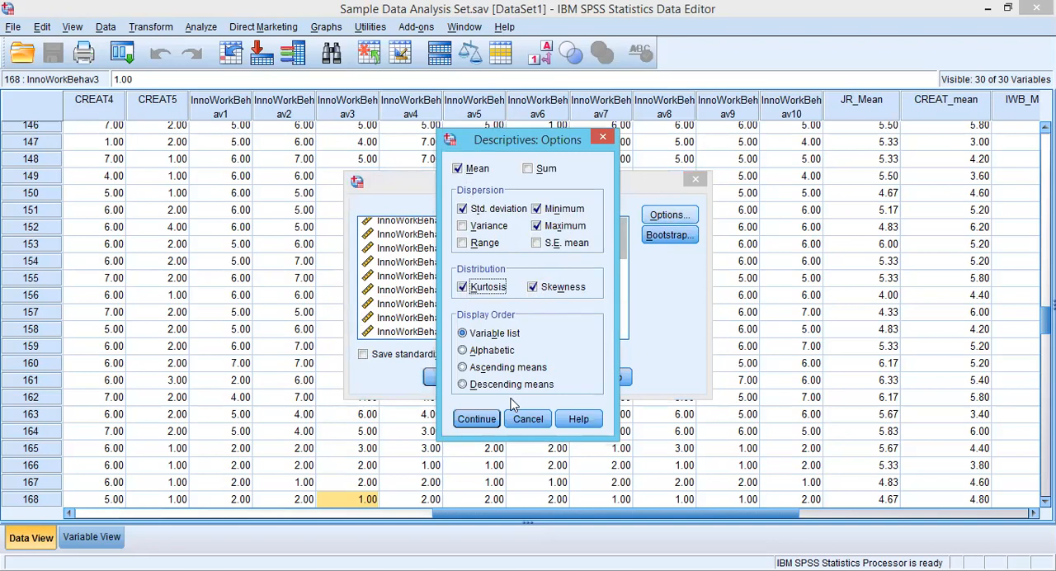
pyautogui.click(491, 419)
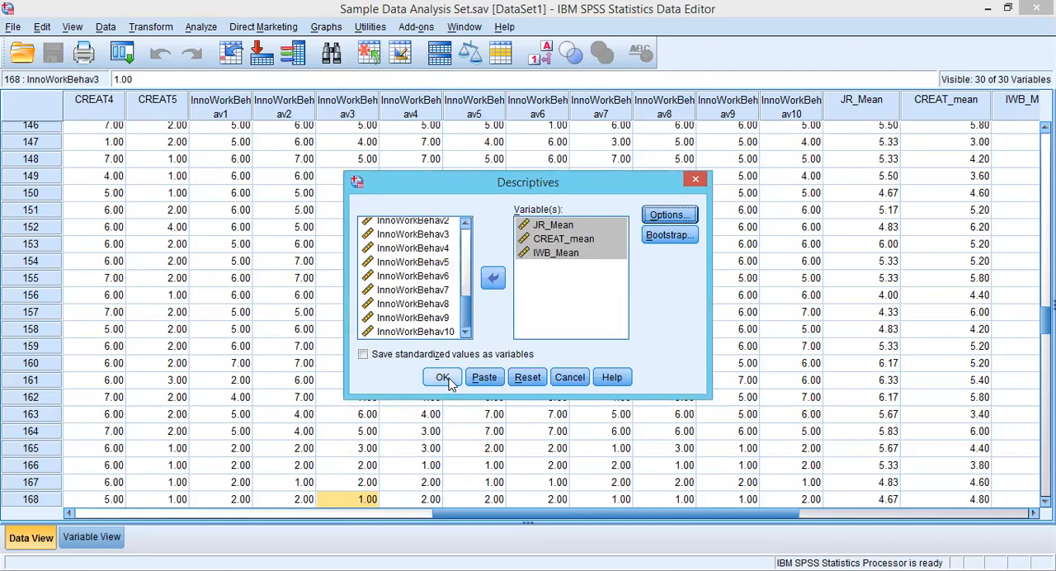
pyautogui.click(444, 377)
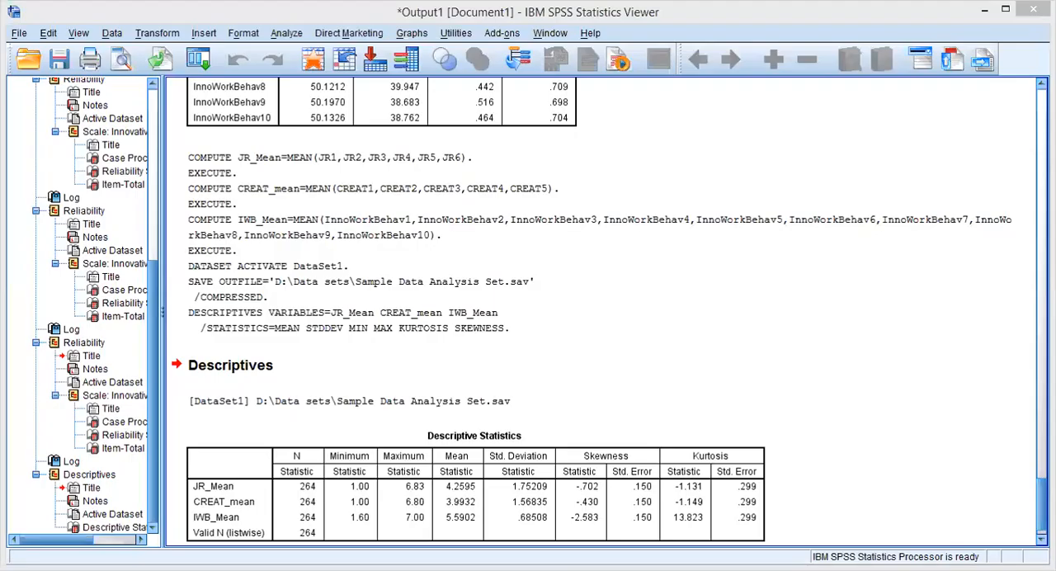
# Examine the mean, standard deviation, skewness and kurtosis of each variable in the Descriptive Statistics table.
pyautogui.moveTo(1041, 504); pyautogui.dragTo(1040, 509)
pyautogui.click(644, 421)
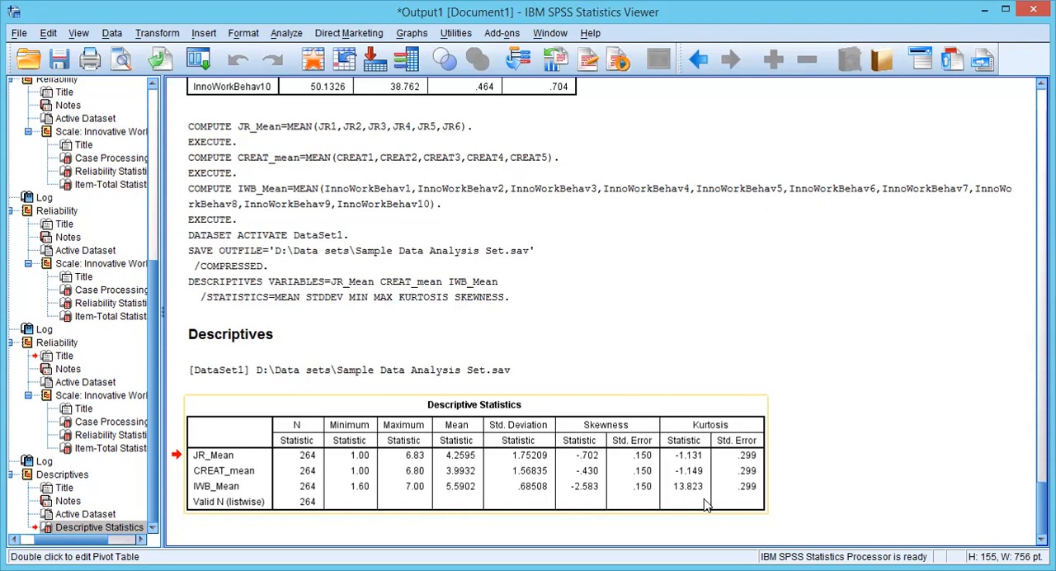
pyautogui.click(660, 493)
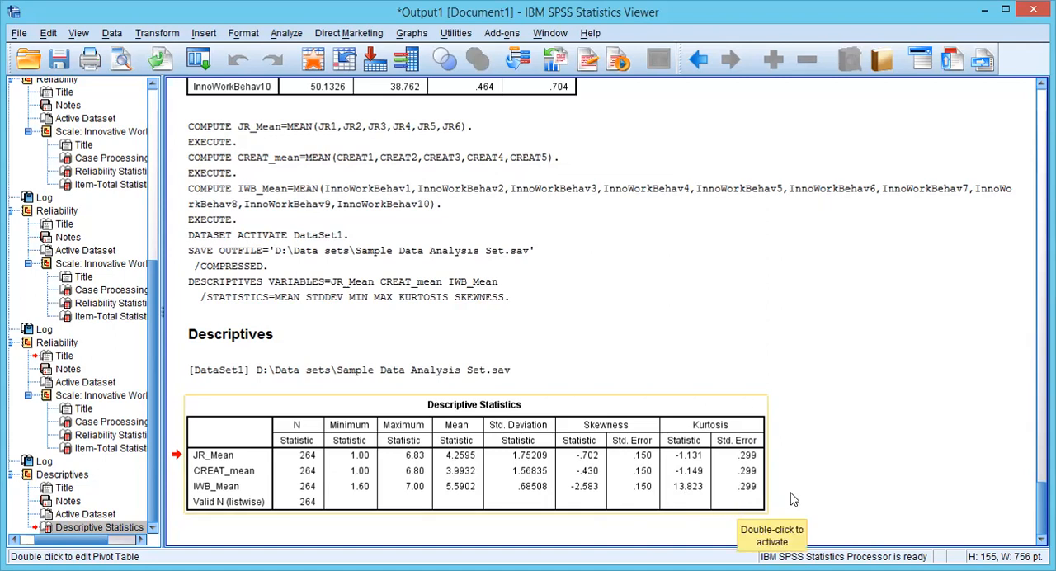
pyautogui.click(738, 507)
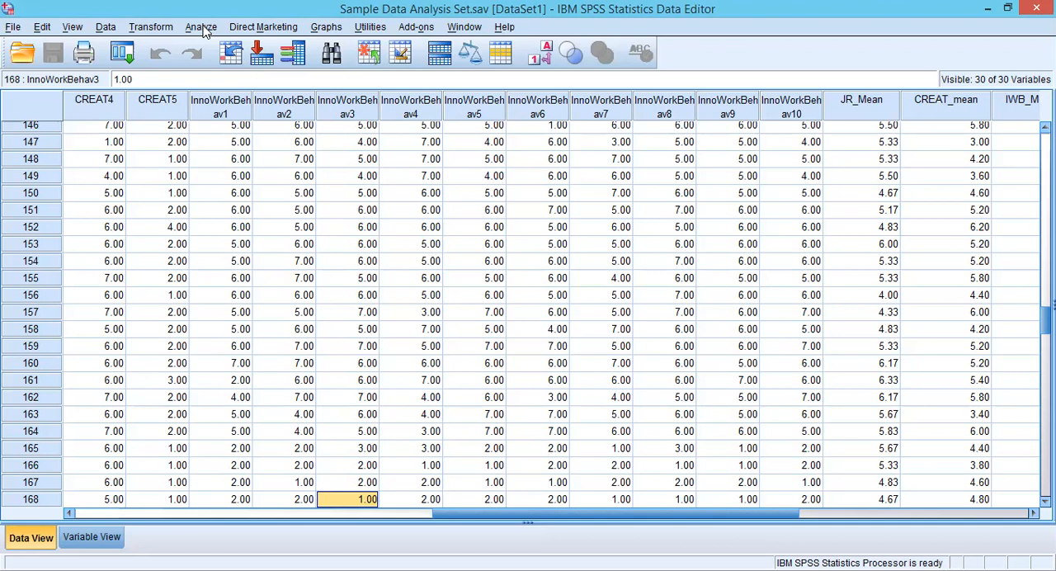
# Start a bivariate correlation analysis on the dataset.
pyautogui.click(202, 27)
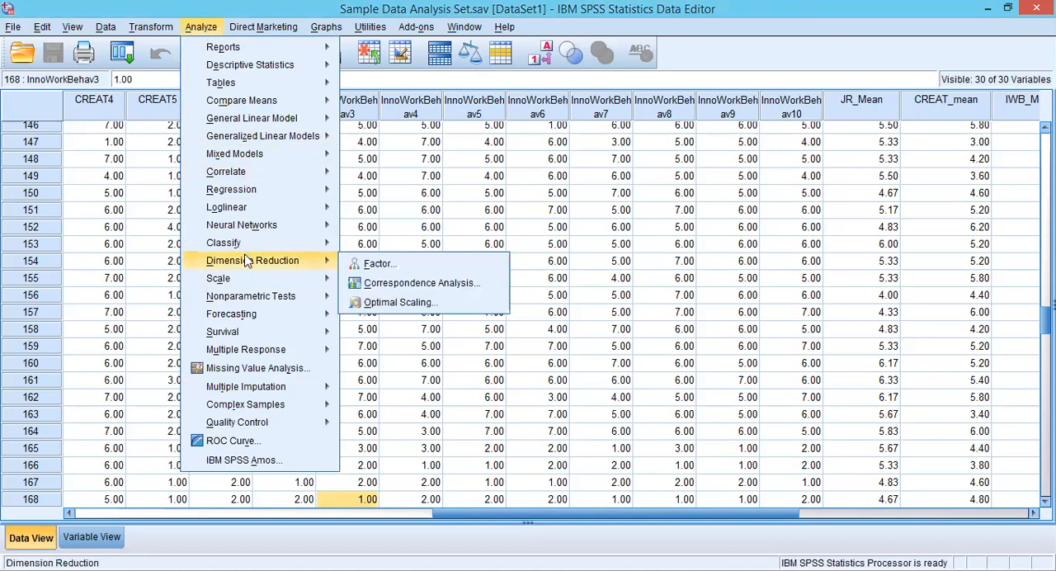
pyautogui.moveTo(277, 178)
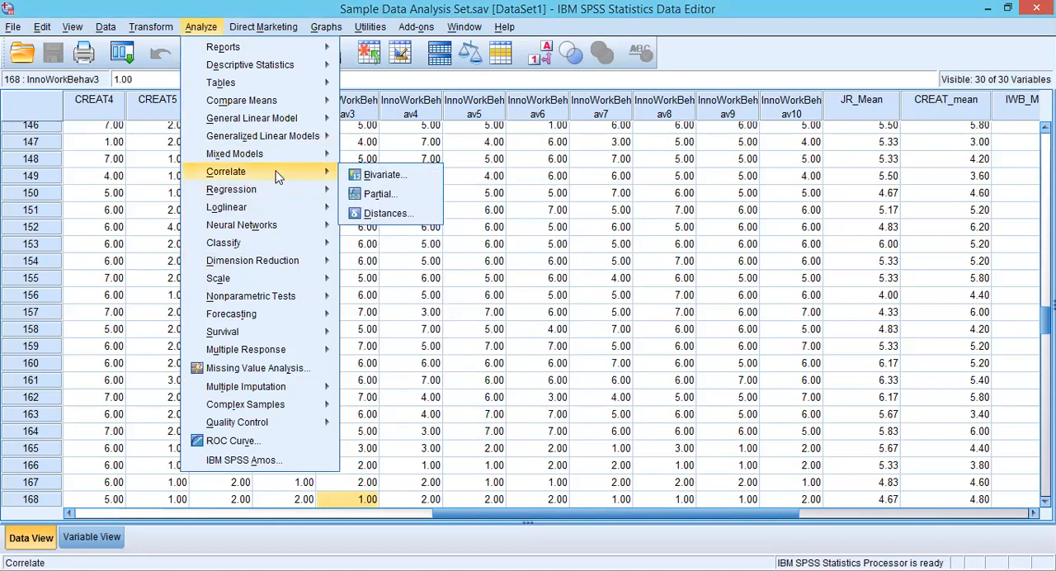
pyautogui.click(379, 177)
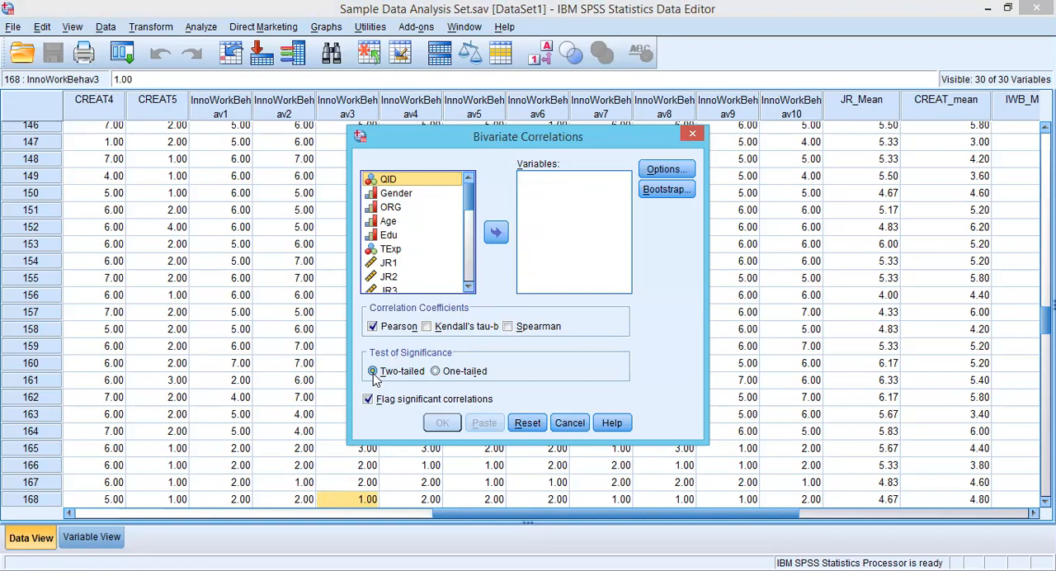
pyautogui.click(436, 372)
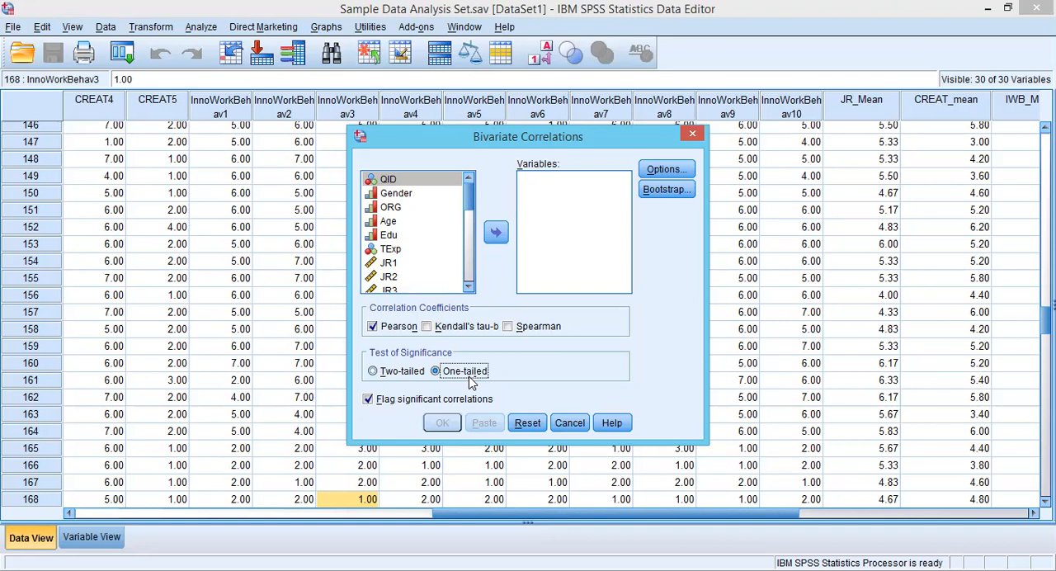
pyautogui.click(374, 376)
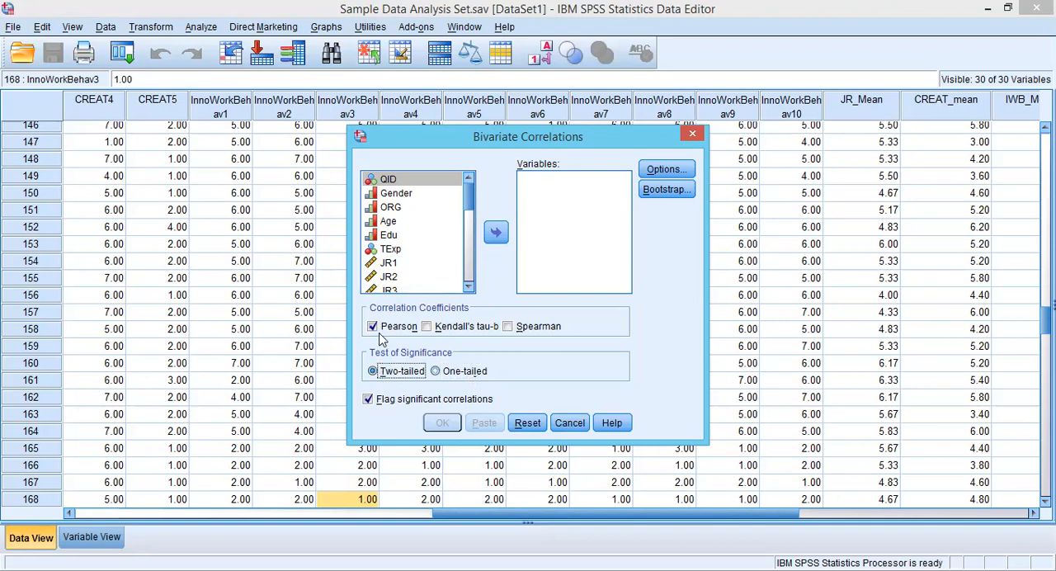
pyautogui.click(378, 328)
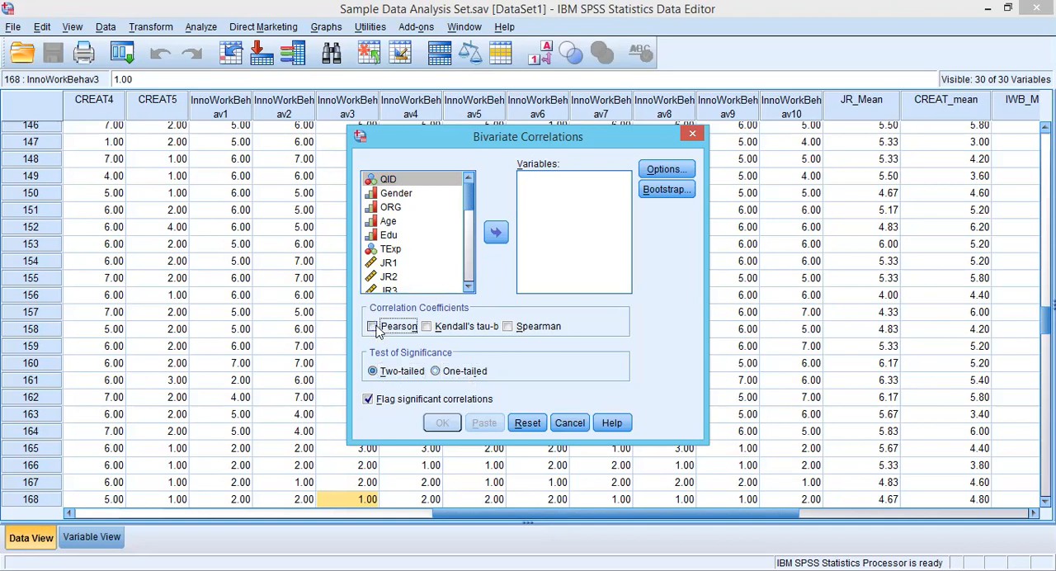
pyautogui.click(376, 328)
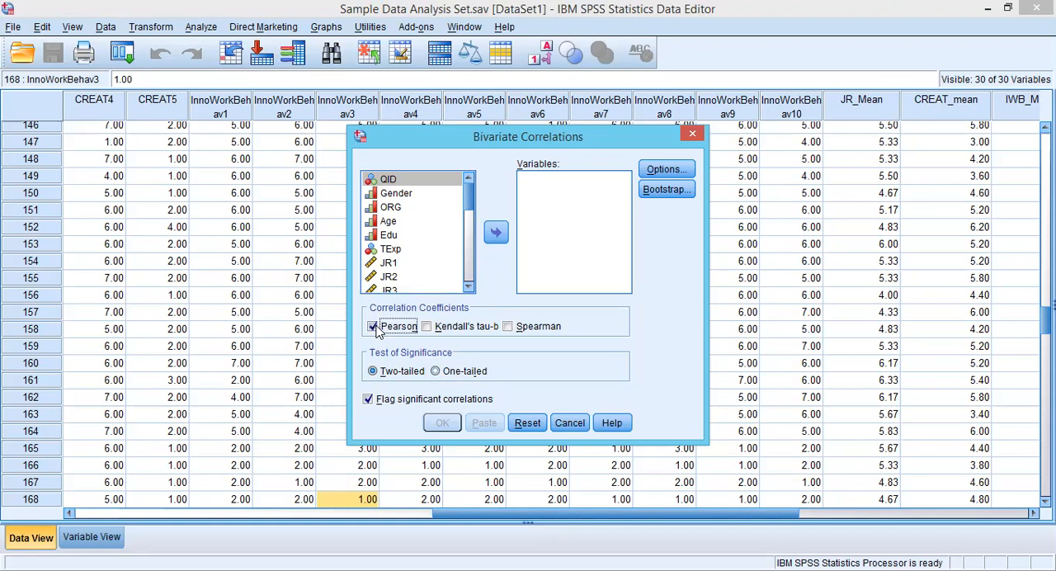
pyautogui.click(368, 401)
pyautogui.click(368, 401)
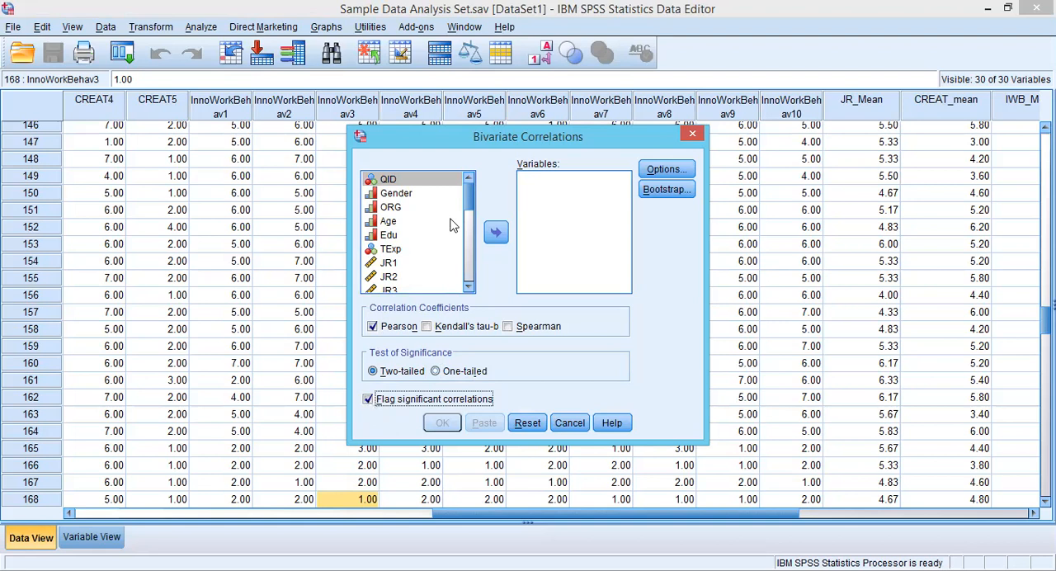
# Add JR_Mean, CREAT_mean and IWB_Mean to the variables of the bivariate correlation.
pyautogui.moveTo(466, 198); pyautogui.dragTo(467, 270)
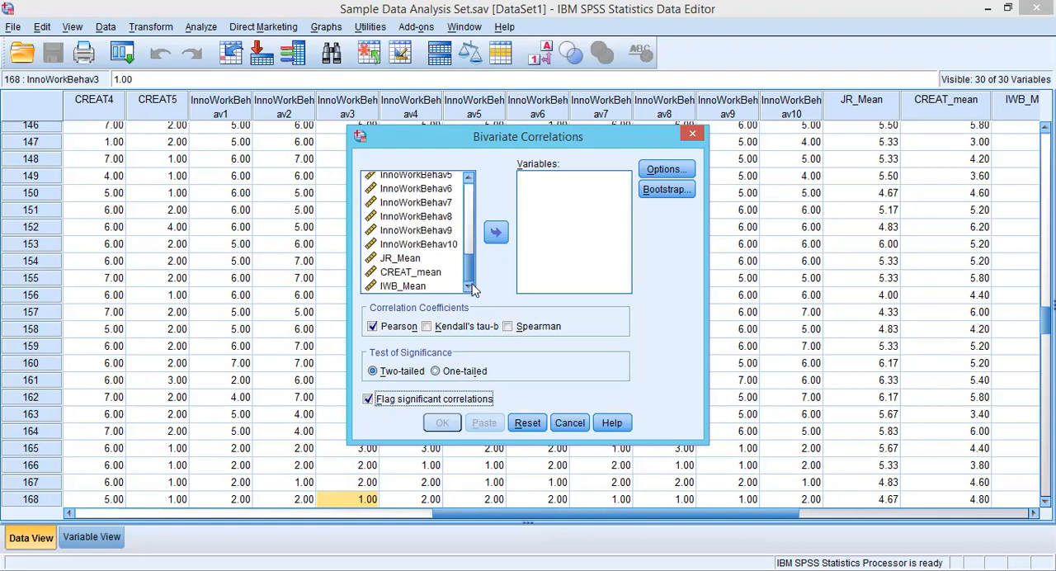
pyautogui.click(410, 259)
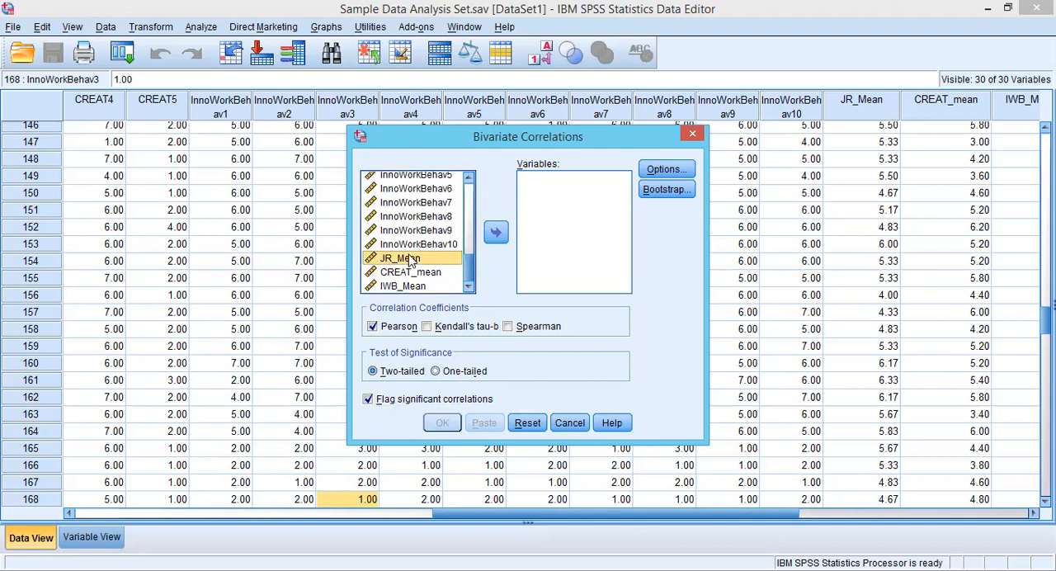
pyautogui.hotkey('shift', 'Down')
pyautogui.hotkey('shift', 'Down')
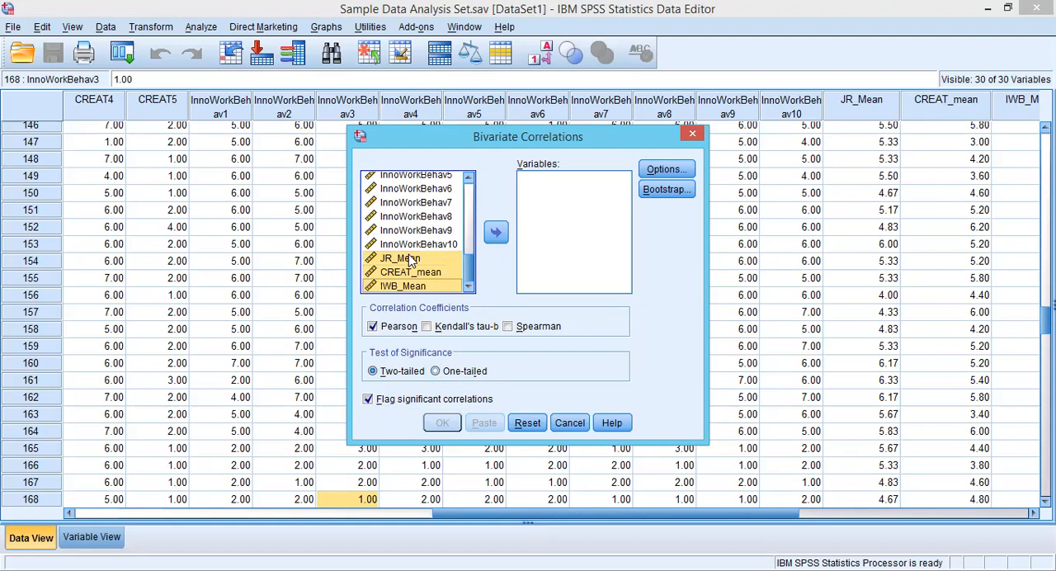
pyautogui.click(495, 234)
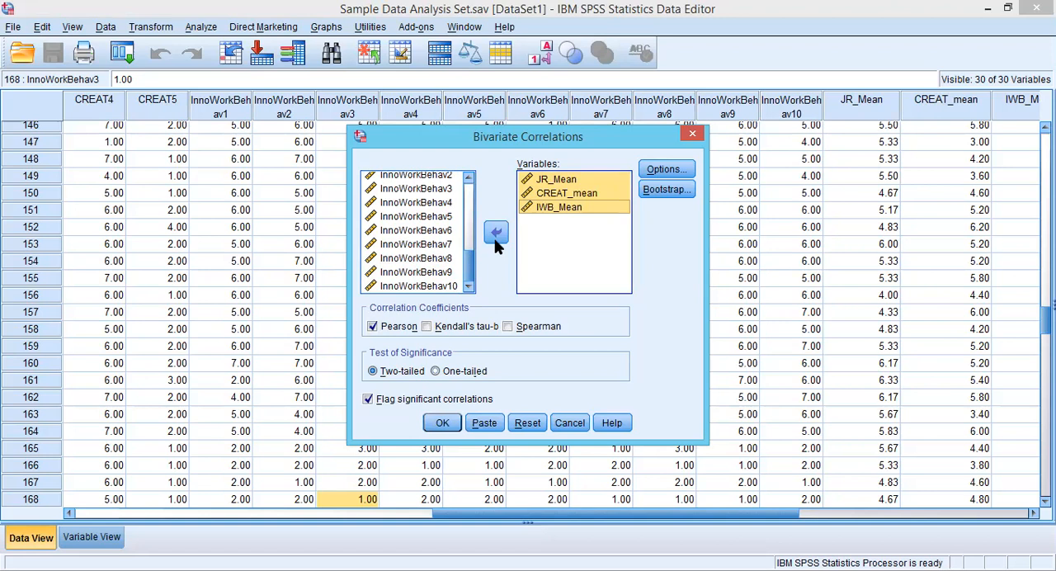
# Accept the correlation options with cases excluded pairwise and run the two-tailed Pearson correlation.
pyautogui.click(666, 170)
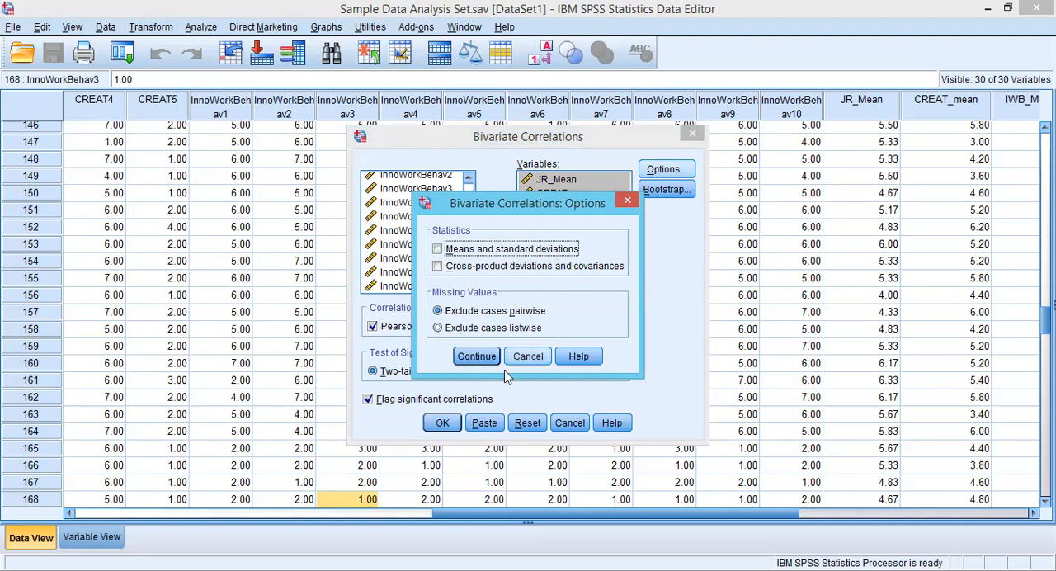
pyautogui.click(486, 363)
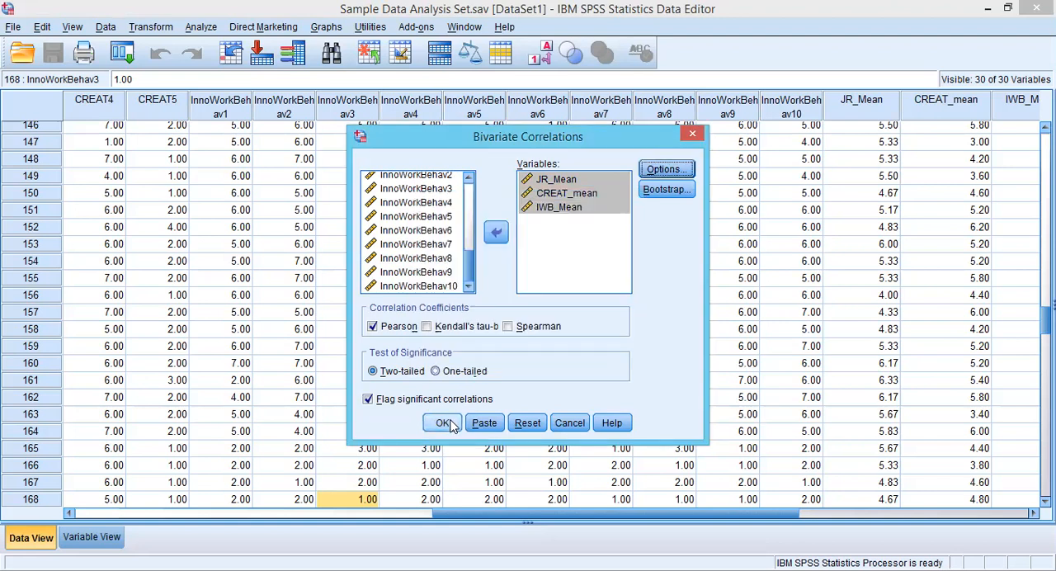
pyautogui.click(444, 423)
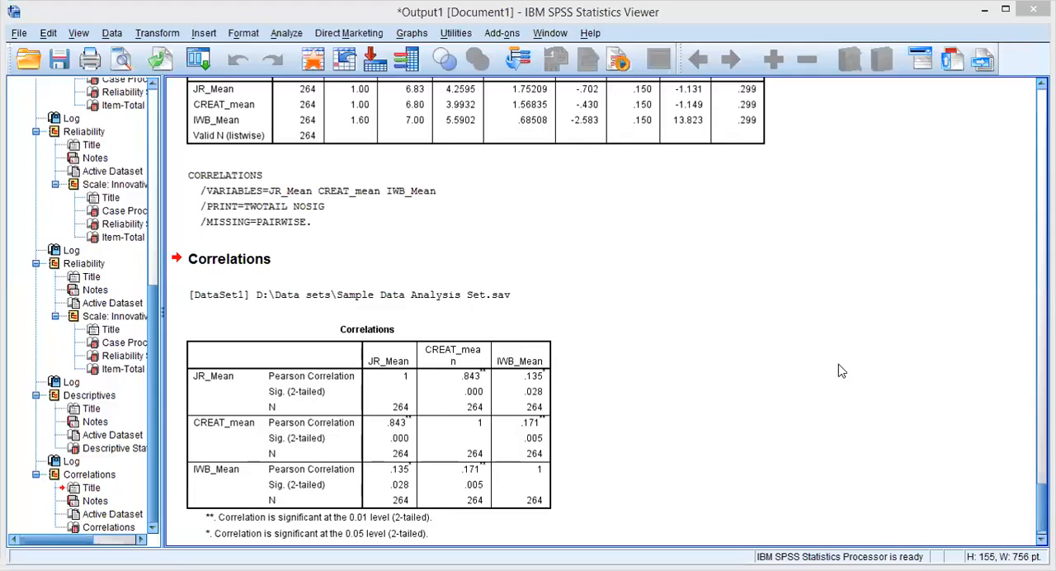
# Select the Correlations table in the output and copy it into a blank Microsoft Word document.
pyautogui.click(460, 323)
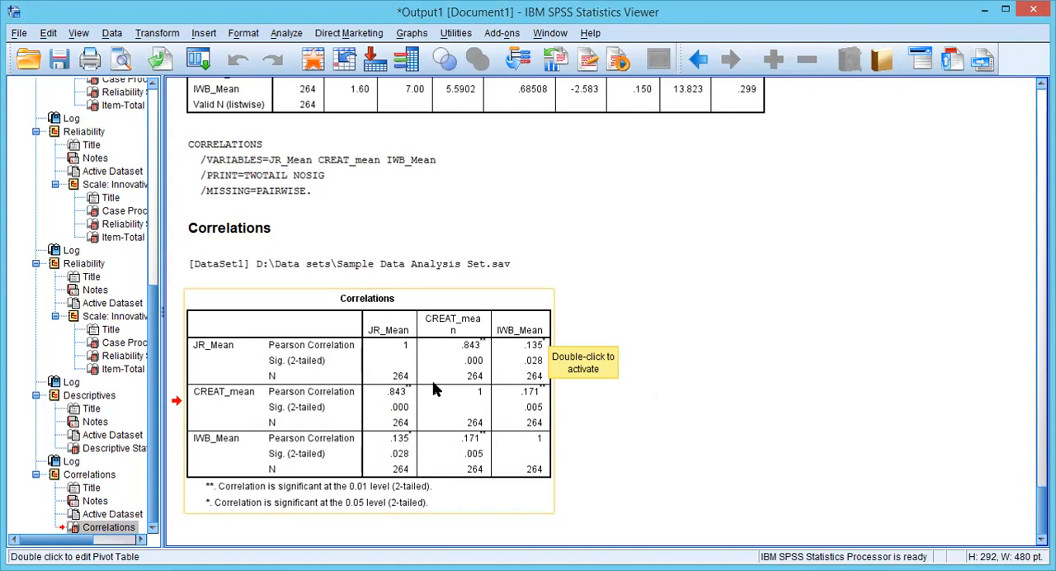
pyautogui.click(404, 316)
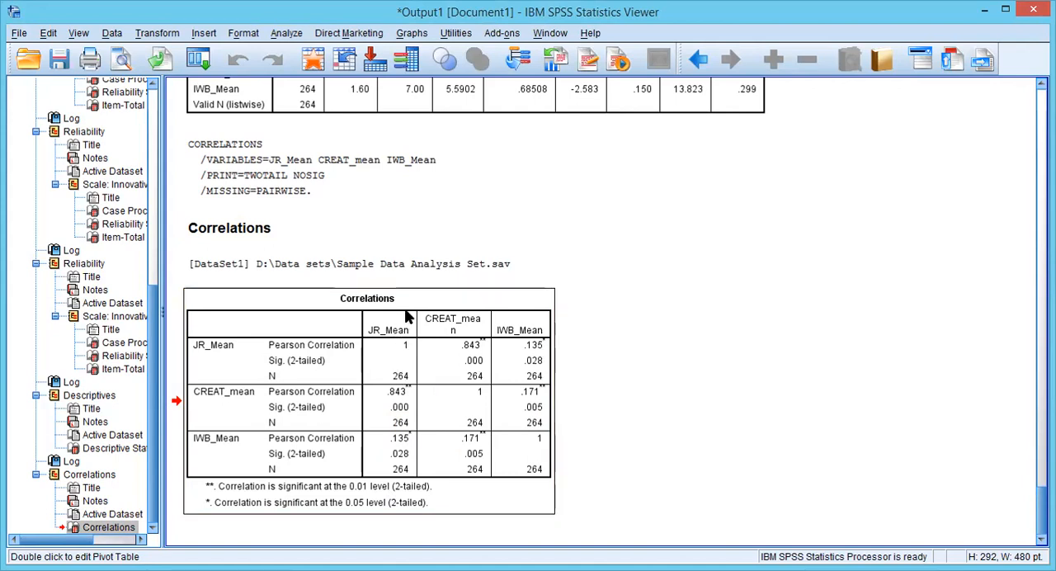
pyautogui.doubleClick(404, 313)
pyautogui.rightClick(467, 299)
pyautogui.click(561, 262)
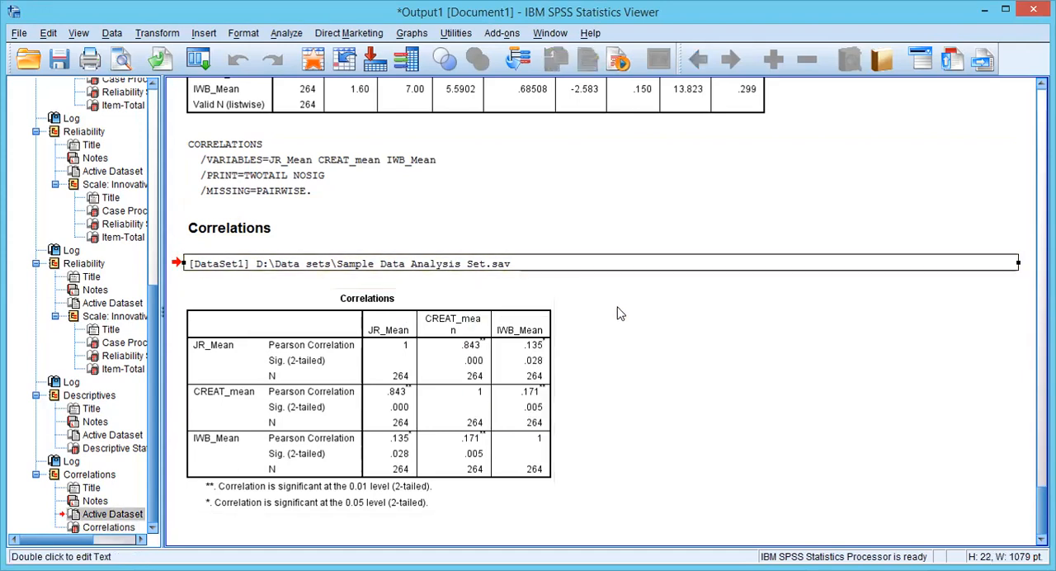
pyautogui.click(461, 319)
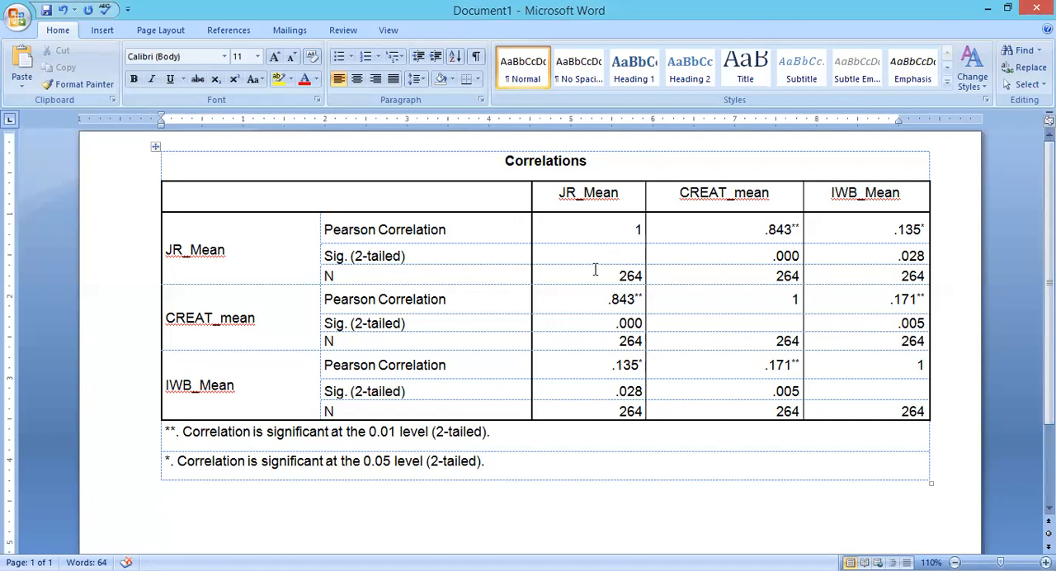
# Highlight in yellow the Pearson correlation of CREAT_mean with JR_Mean, in the CREAT_mean row of the table.
pyautogui.moveTo(599, 294); pyautogui.dragTo(644, 298)
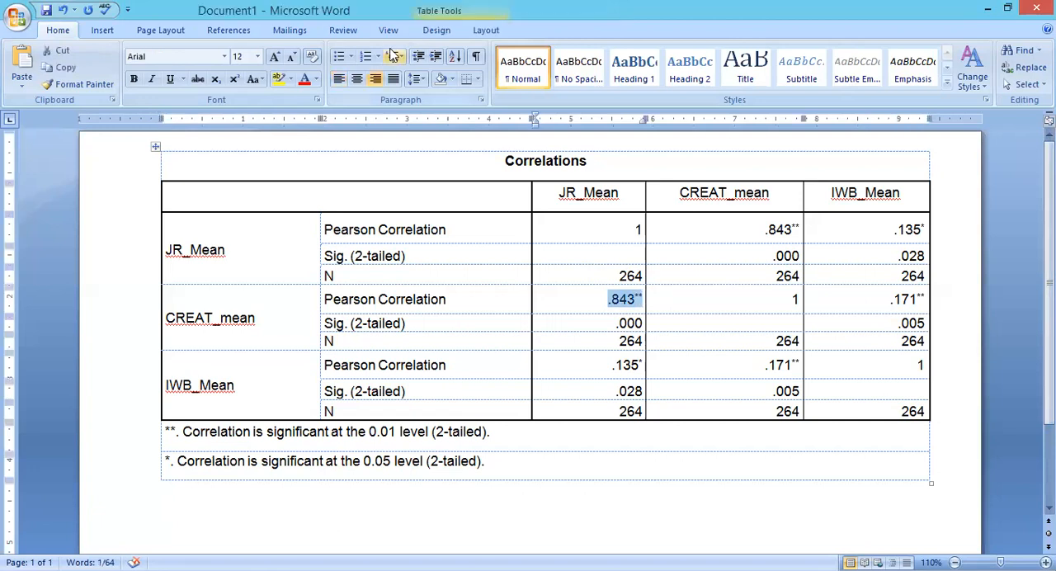
pyautogui.click(280, 78)
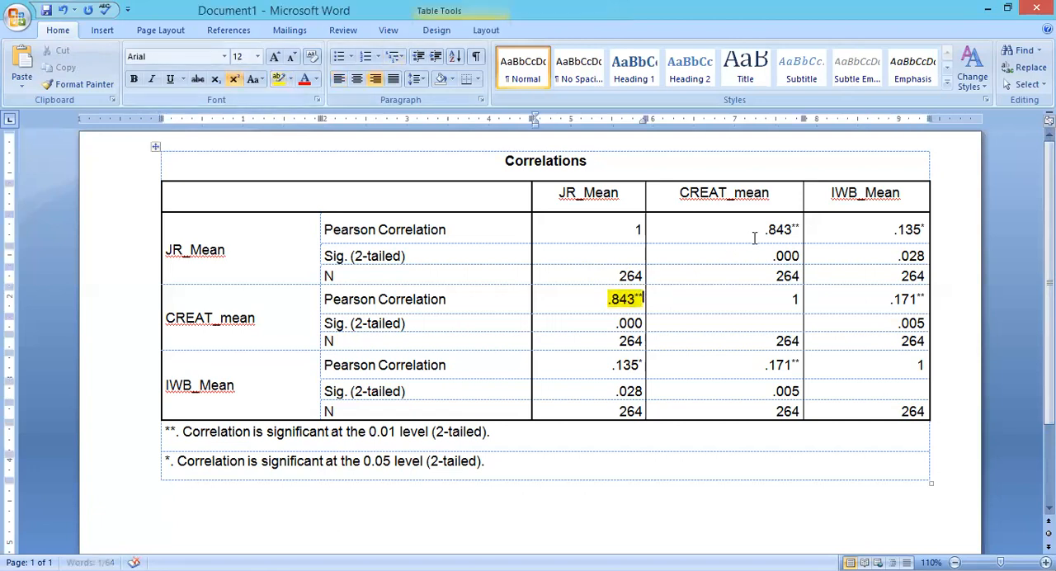
# Highlight in yellow the JR_Mean row's correlation with CREAT_mean and both correlations between JR_Mean and IWB_Mean.
pyautogui.moveTo(792, 228); pyautogui.dragTo(771, 228)
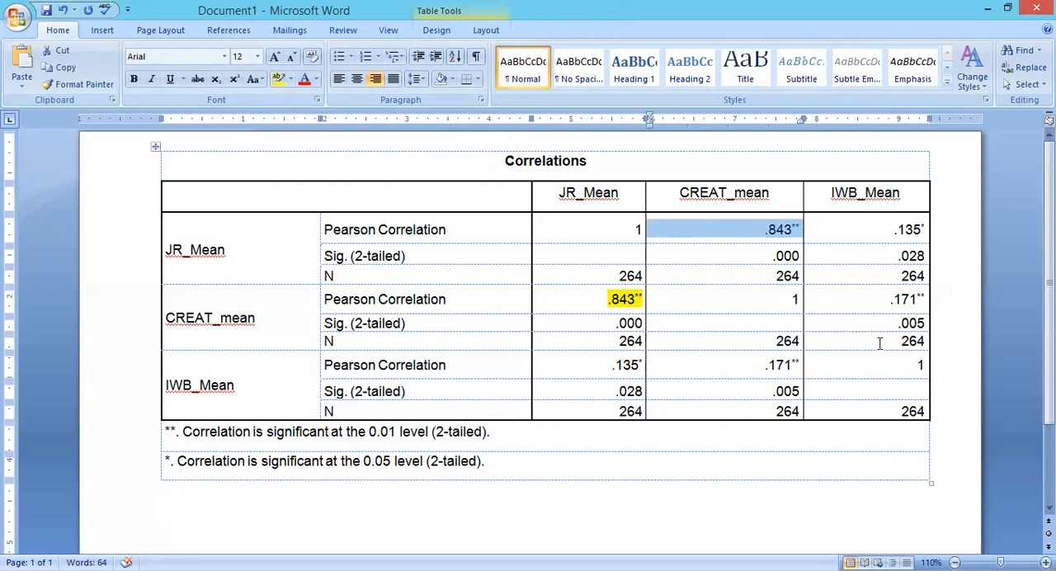
pyautogui.click(283, 80)
pyautogui.doubleClick(625, 365)
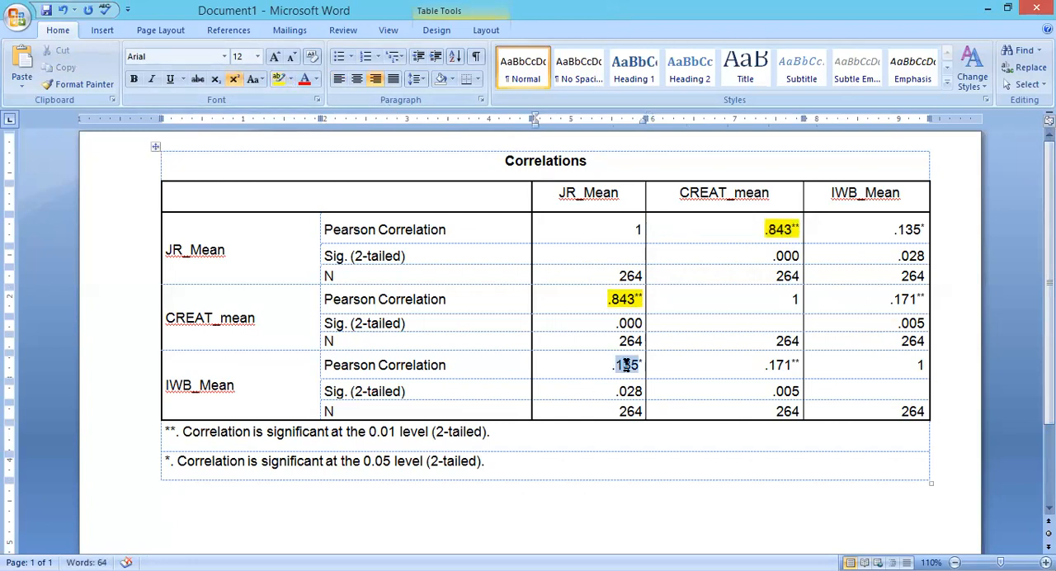
pyautogui.keyDown('ctrl'); pyautogui.click(629, 365); pyautogui.keyUp('ctrl')
pyautogui.keyDown('ctrl'); pyautogui.click(906, 231); pyautogui.keyUp('ctrl')
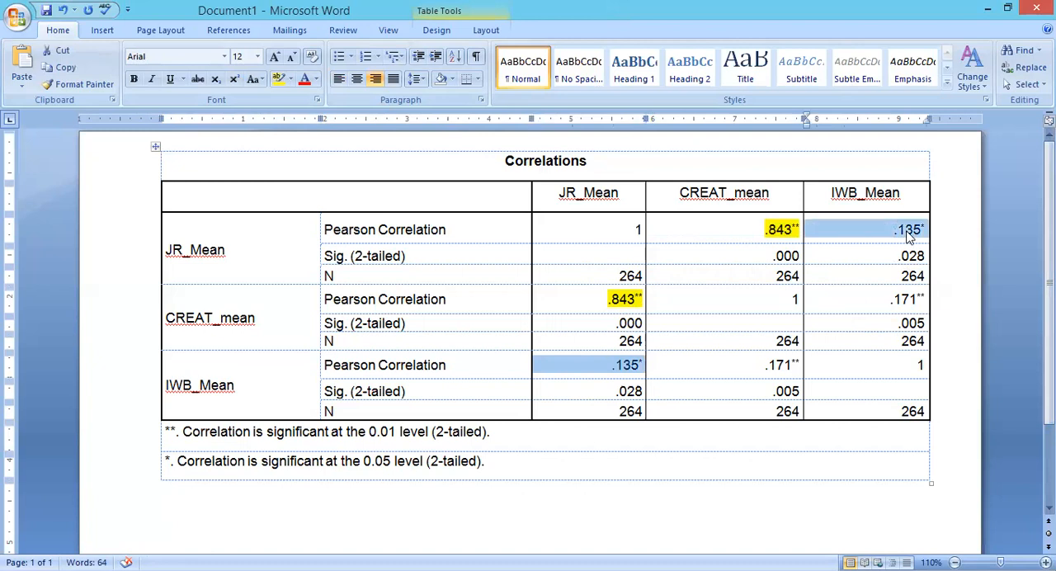
pyautogui.click(280, 82)
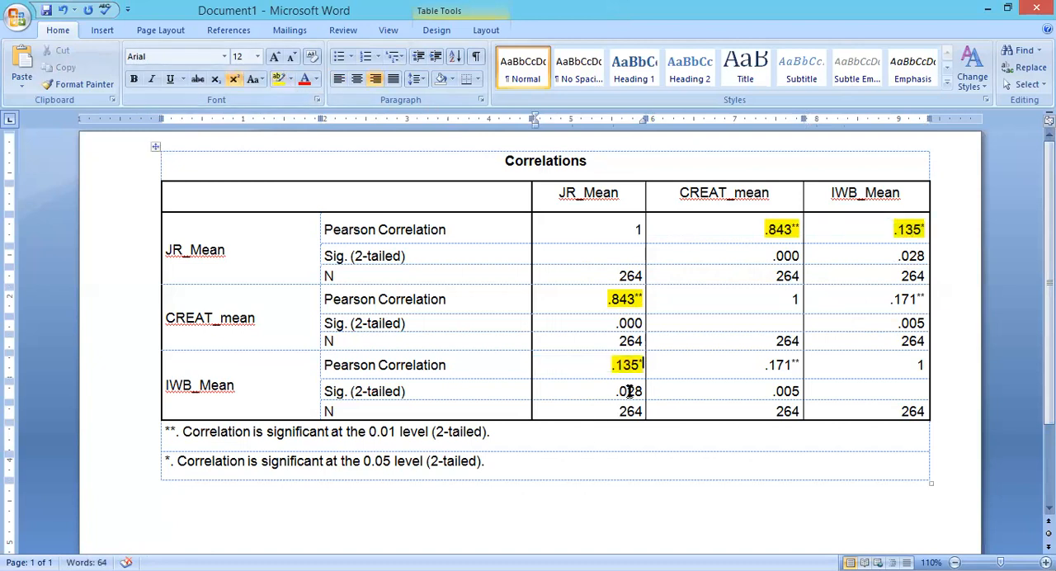
# Highlight in yellow both Pearson correlations between CREAT_mean and IWB_Mean.
pyautogui.tripleClick(779, 365)
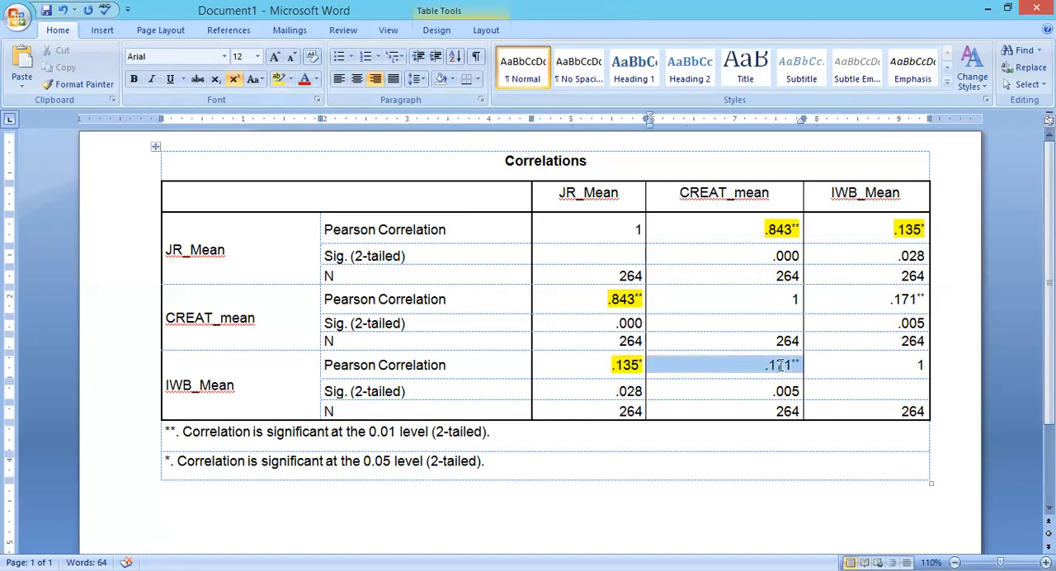
pyautogui.keyDown('ctrl'); pyautogui.click(907, 300); pyautogui.keyUp('ctrl')
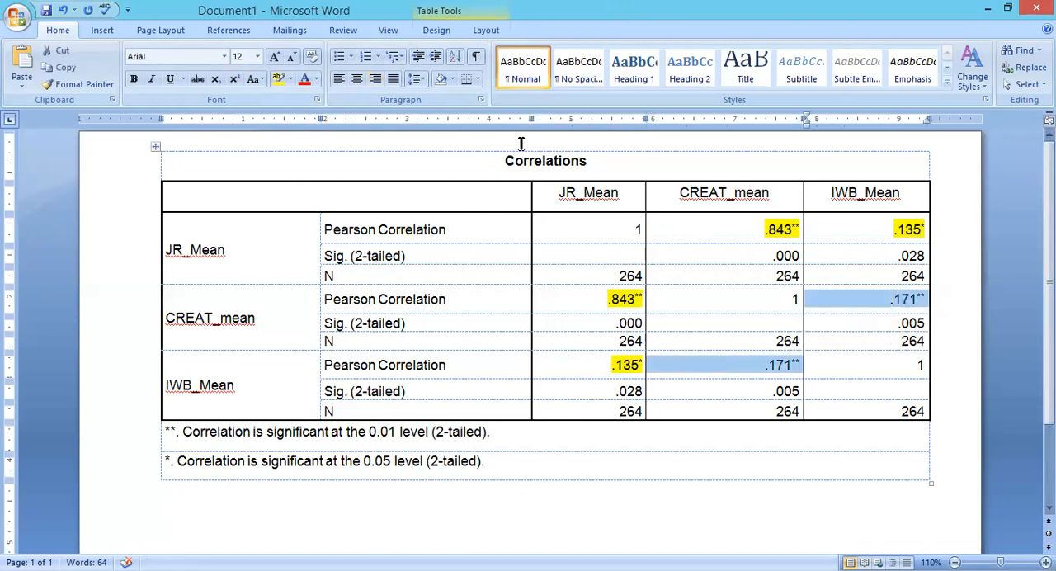
pyautogui.click(279, 80)
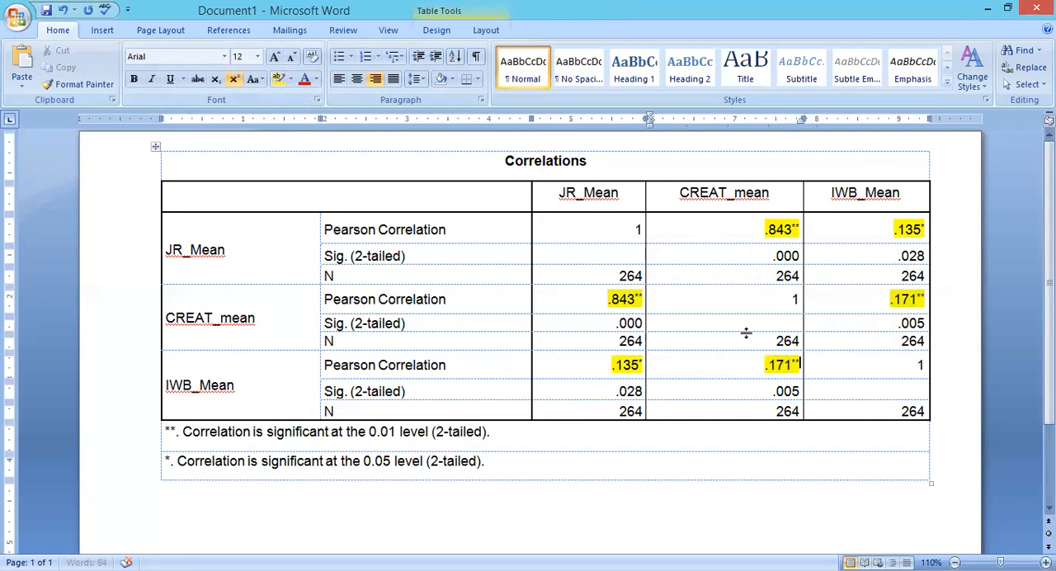
# Select the three diagonal self-correlation cells together to examine them, then clear the selection.
pyautogui.doubleClick(601, 224)
pyautogui.keyDown('ctrl'); pyautogui.click(788, 300); pyautogui.keyUp('ctrl')
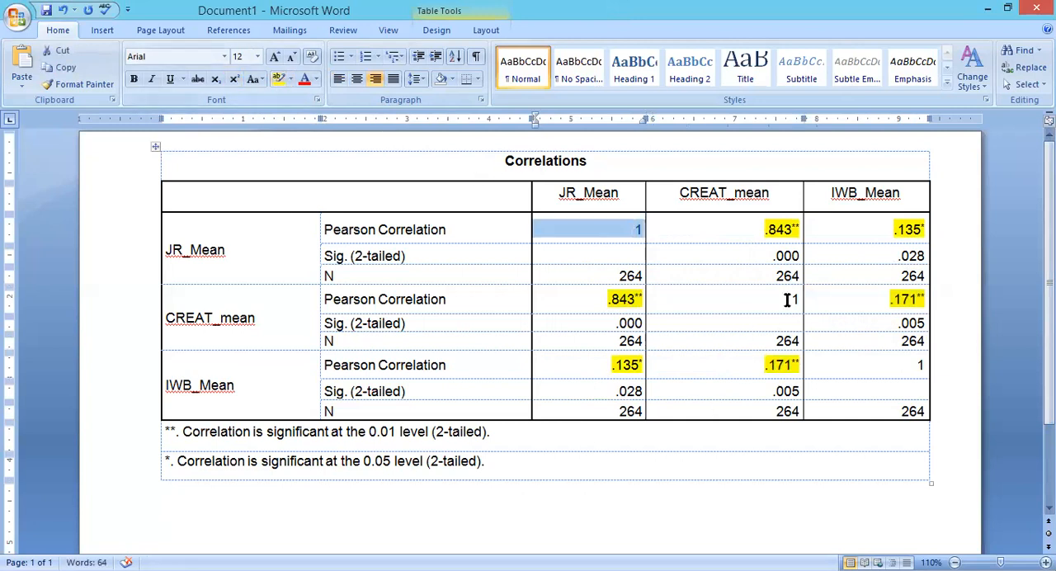
pyautogui.keyDown('ctrl'); pyautogui.click(918, 365); pyautogui.keyUp('ctrl')
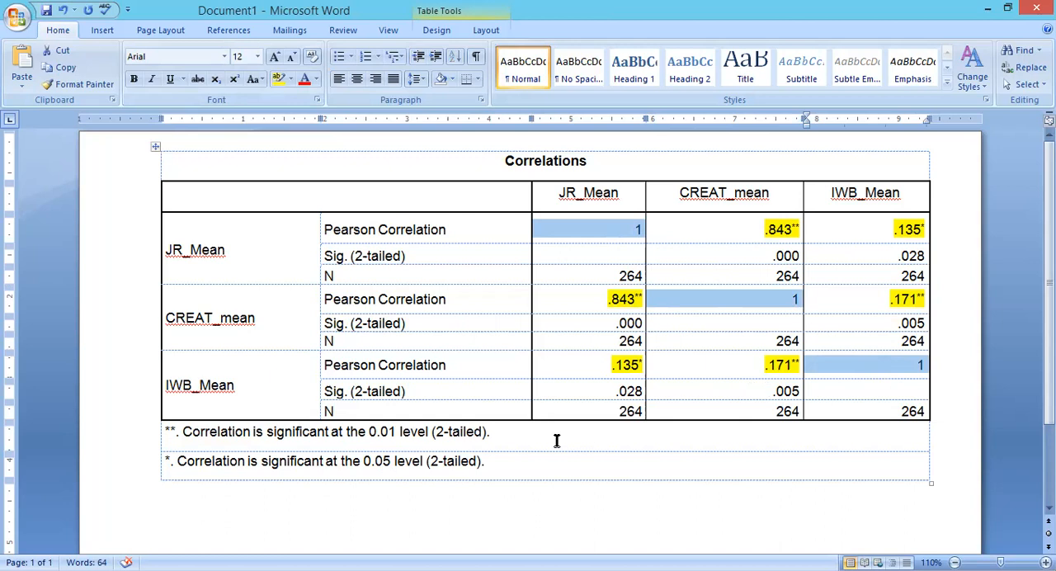
pyautogui.click(717, 471)
# Delete the duplicate correlation, significance and N values above the diagonal in the CREAT_mean and IWB_Mean columns.
pyautogui.click(766, 229)
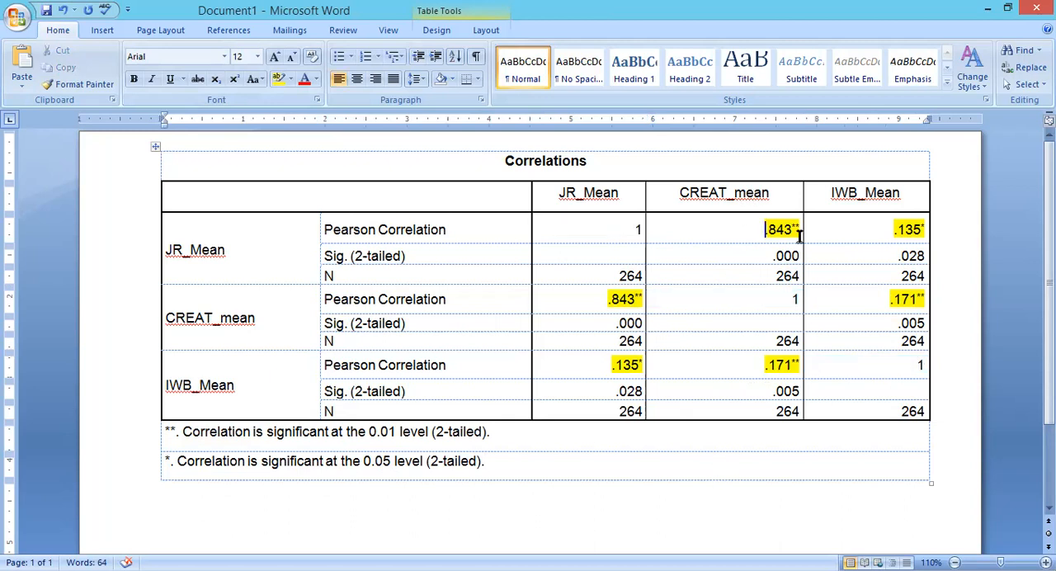
pyautogui.moveTo(798, 236); pyautogui.dragTo(901, 302)
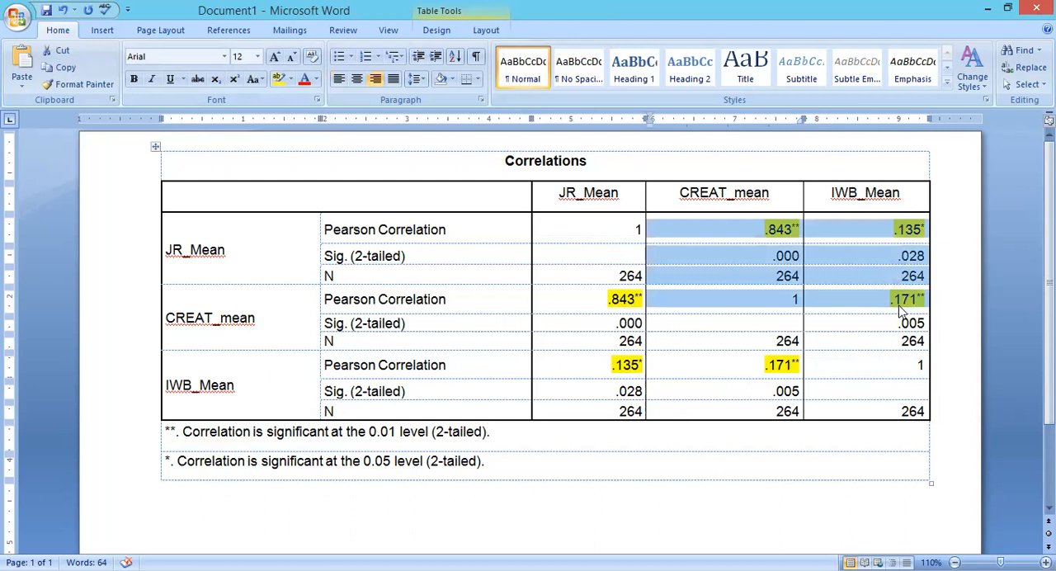
pyautogui.click(901, 302)
pyautogui.moveTo(769, 233); pyautogui.dragTo(798, 276)
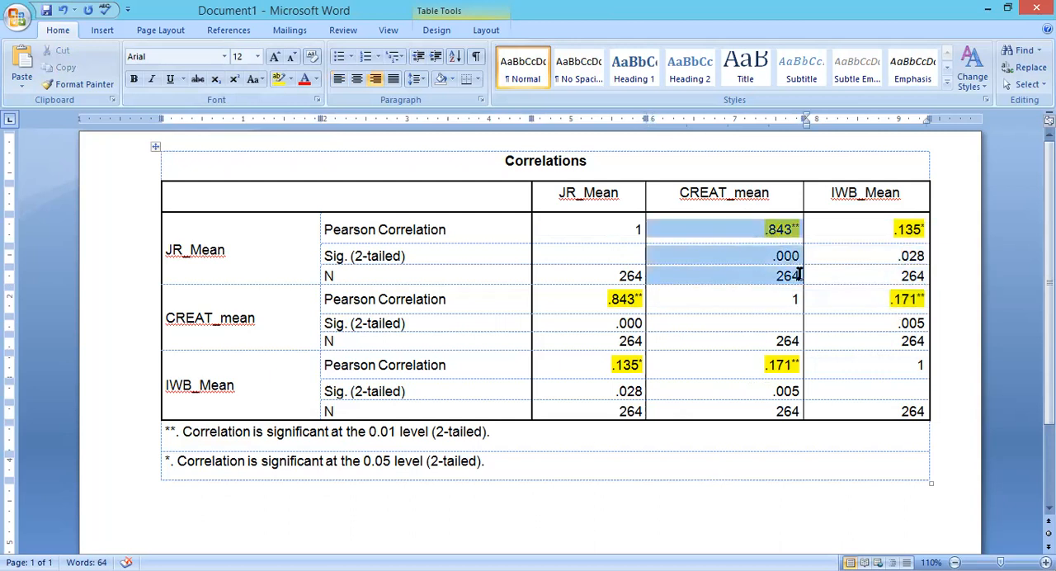
pyautogui.press('Delete')
pyautogui.moveTo(855, 230); pyautogui.dragTo(903, 341)
pyautogui.press('Delete')
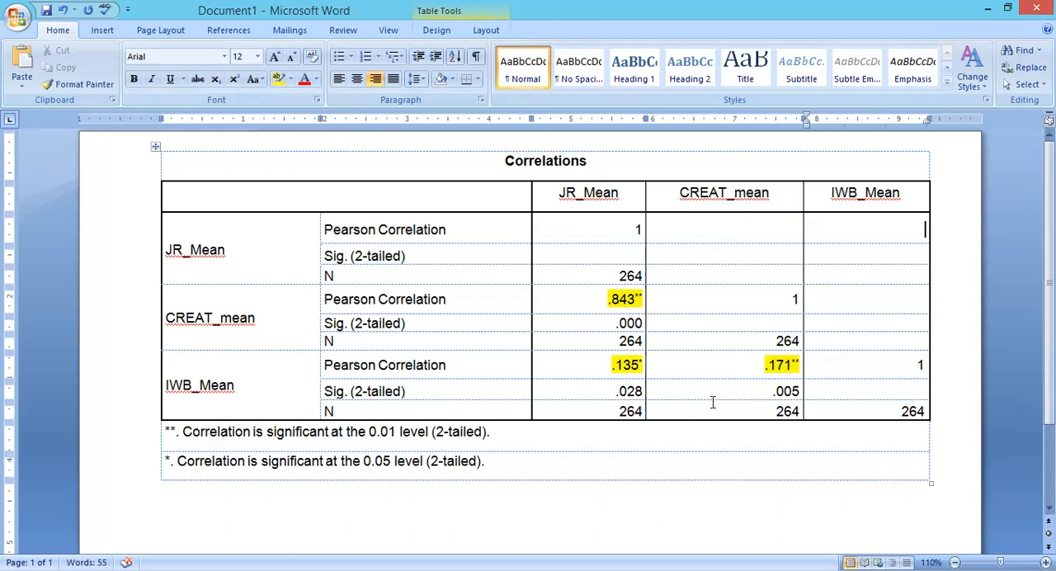
# Select the three highlighted correlations below the diagonal together to examine them, then clear the selection.
pyautogui.doubleClick(621, 303)
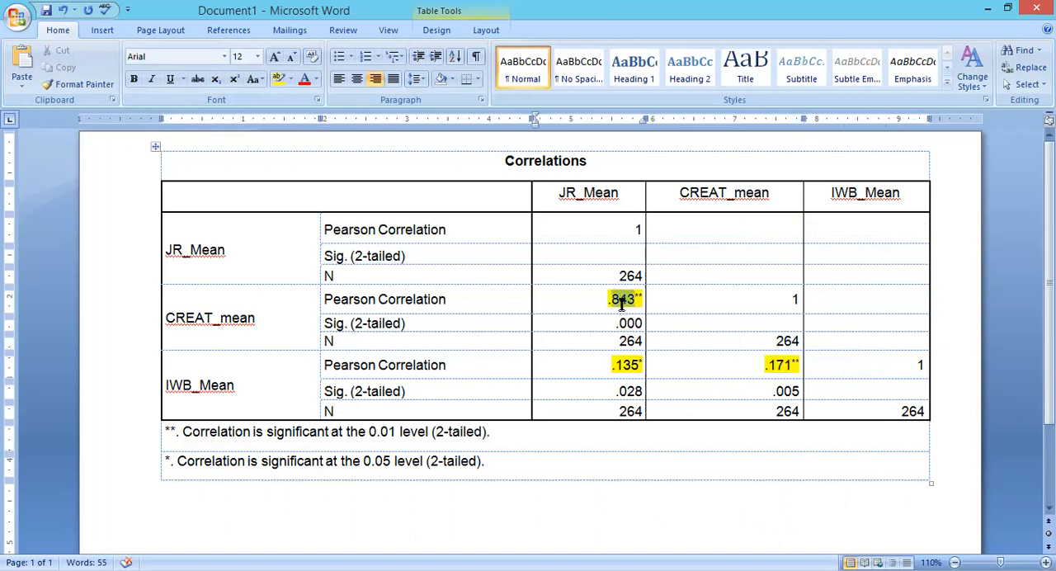
pyautogui.keyDown('ctrl'); pyautogui.doubleClick(627, 367); pyautogui.keyUp('ctrl')
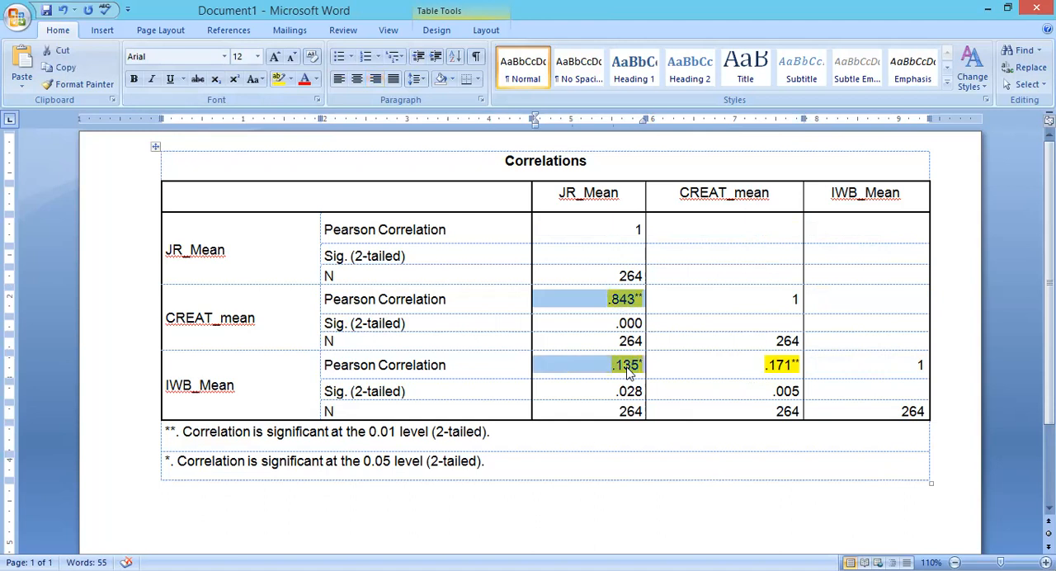
pyautogui.keyDown('ctrl'); pyautogui.doubleClick(779, 365); pyautogui.keyUp('ctrl')
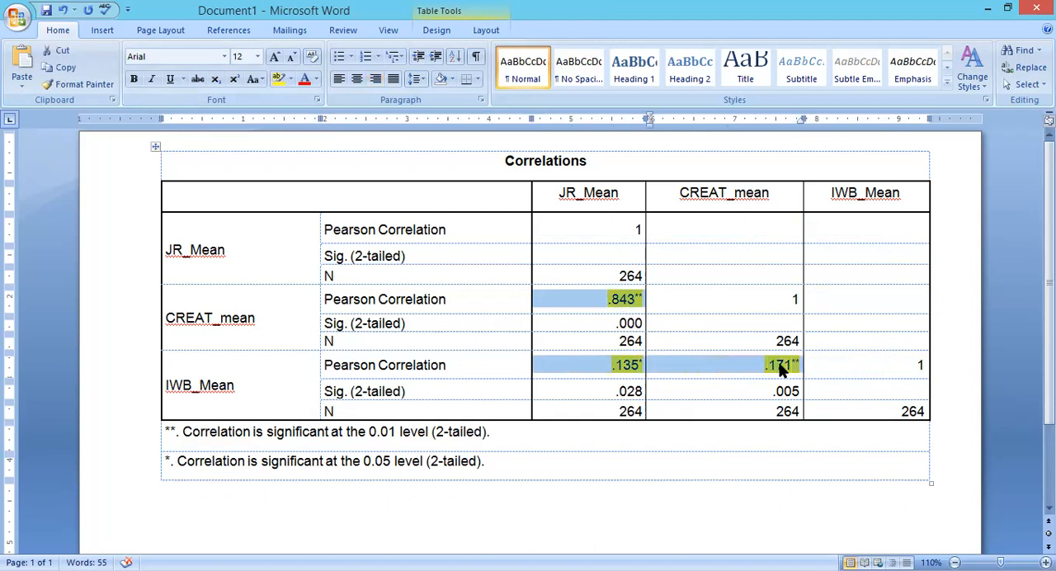
pyautogui.click(734, 443)
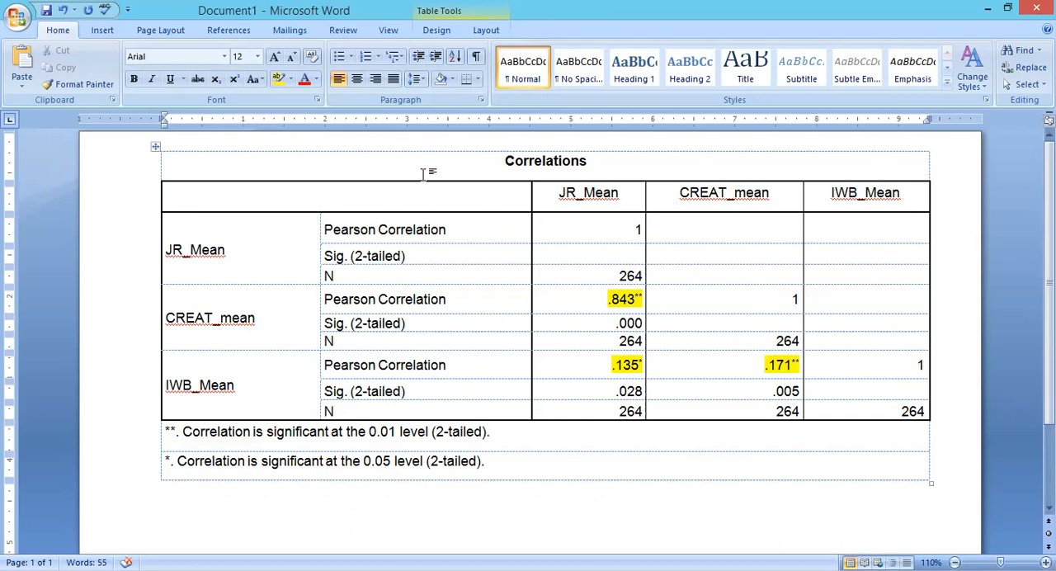
# Highlight the JR_Mean row label and column heading in yellow.
pyautogui.click(514, 249)
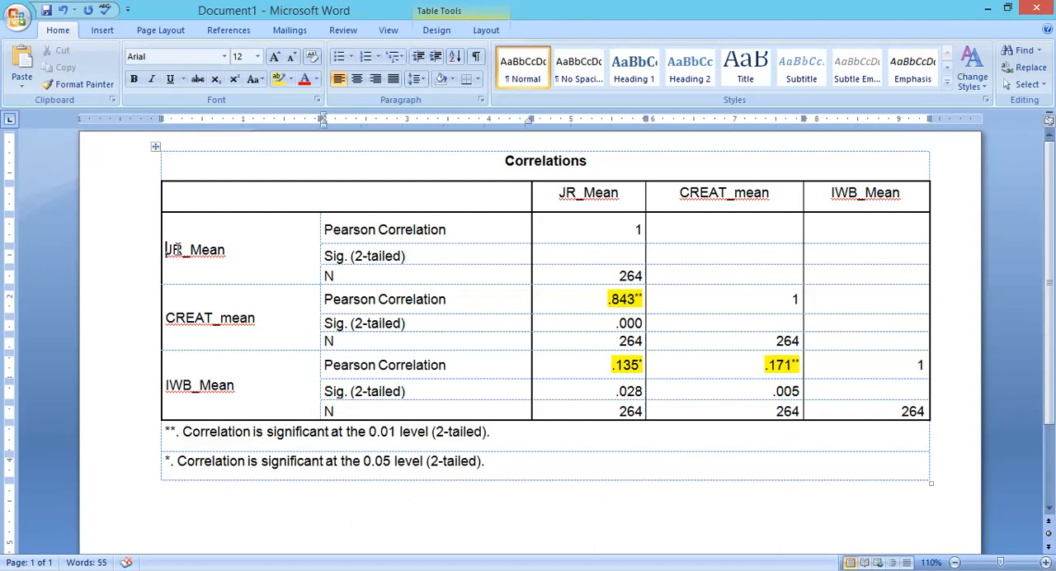
pyautogui.moveTo(167, 249); pyautogui.dragTo(223, 250)
pyautogui.moveTo(559, 192); pyautogui.dragTo(619, 192)
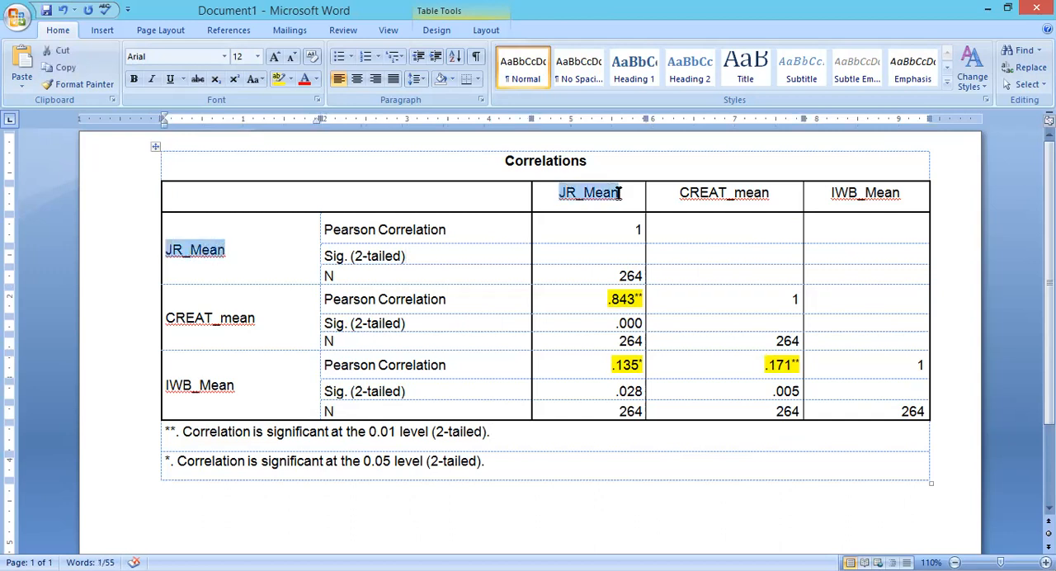
pyautogui.click(279, 78)
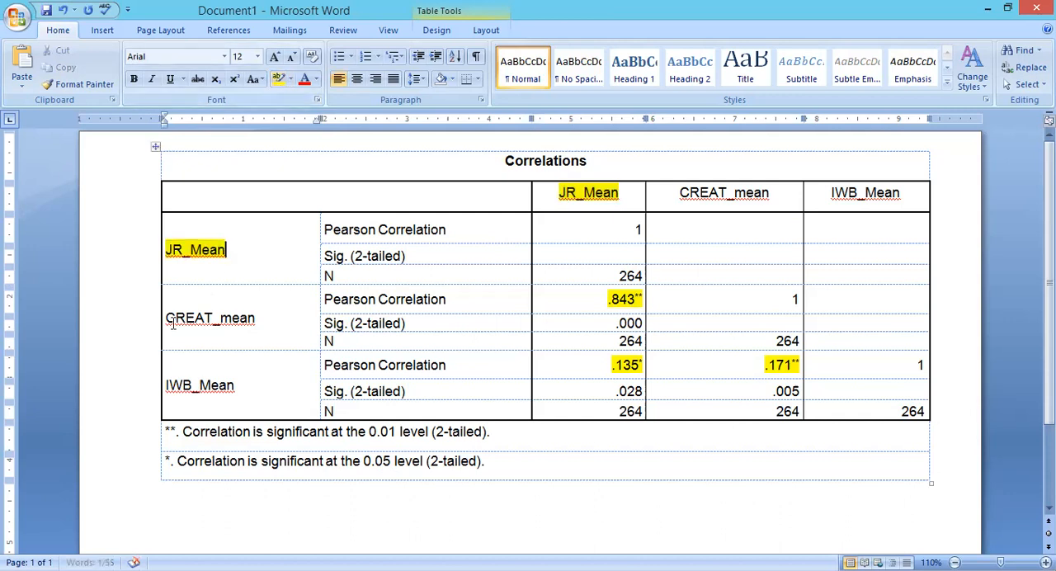
# Highlight the CREAT_mean row label and column heading in bright green.
pyautogui.moveTo(168, 318); pyautogui.dragTo(267, 322)
pyautogui.moveTo(680, 192); pyautogui.dragTo(769, 192)
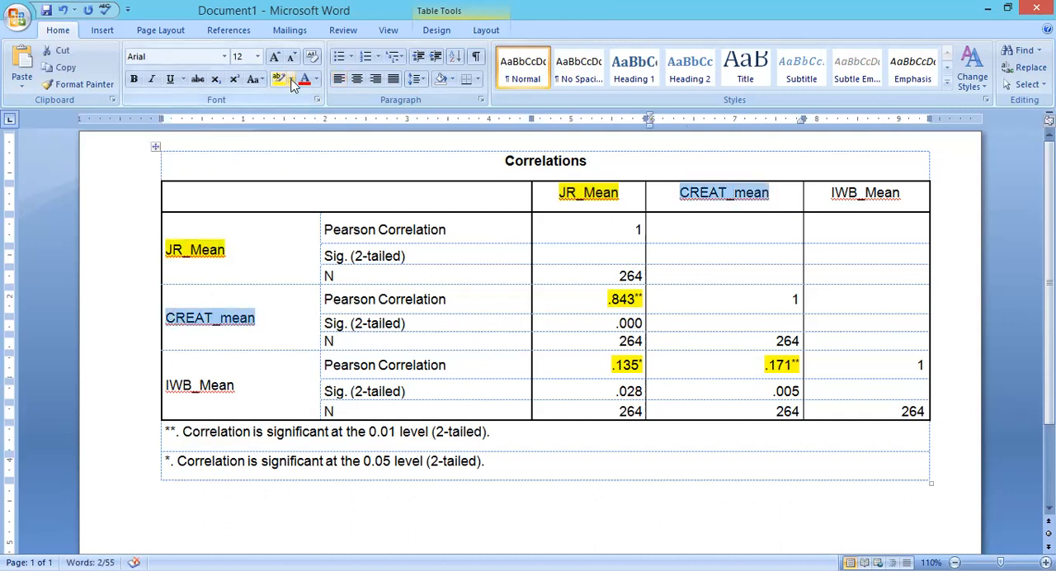
pyautogui.click(292, 82)
pyautogui.click(303, 93)
# Highlight the IWB_Mean row label and column heading in turquoise.
pyautogui.doubleClick(173, 385)
pyautogui.keyDown('ctrl'); pyautogui.doubleClick(860, 184); pyautogui.keyUp('ctrl')
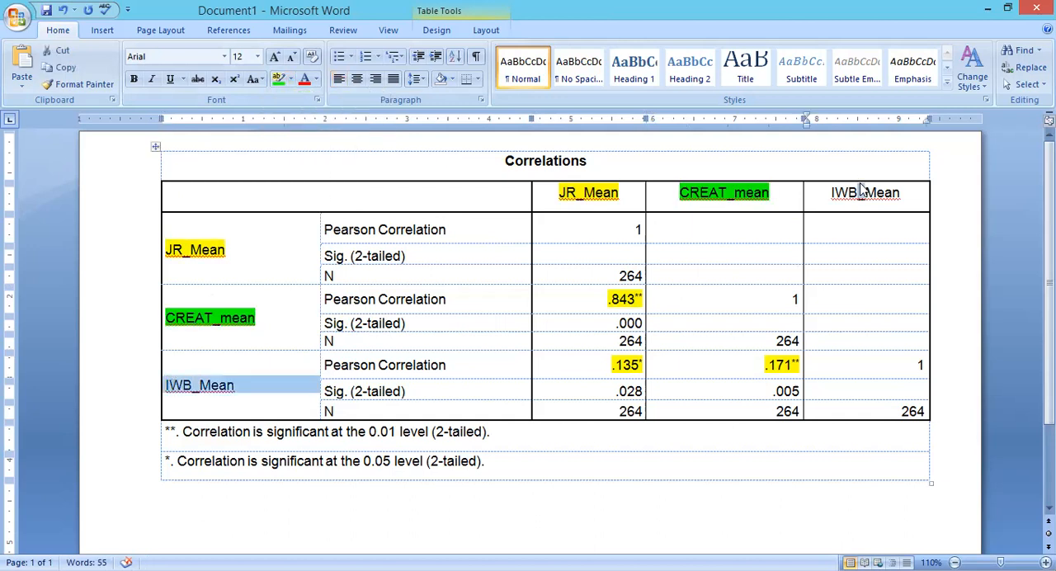
pyautogui.keyDown('ctrl'); pyautogui.doubleClick(860, 188); pyautogui.keyUp('ctrl')
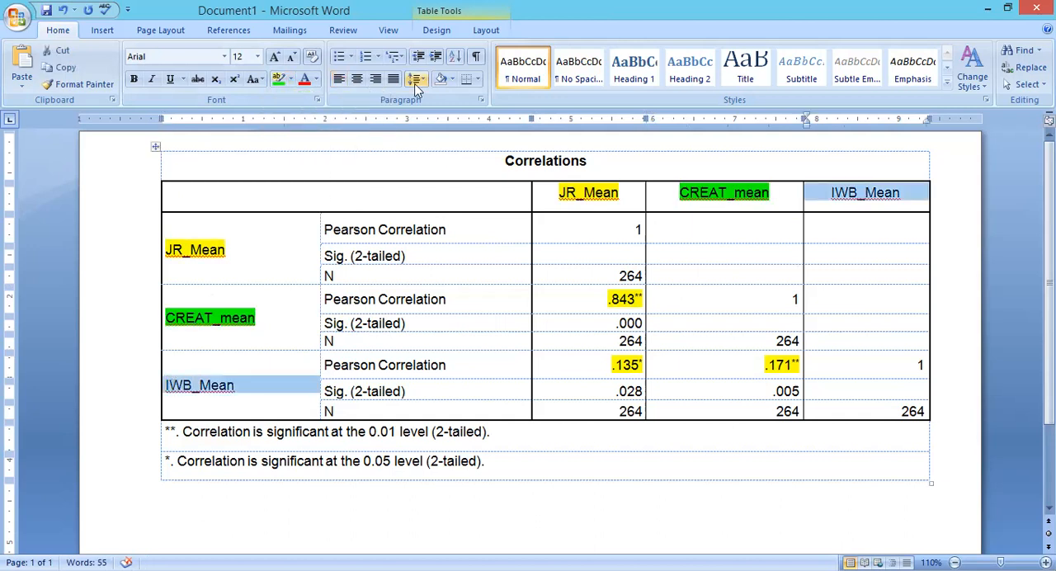
pyautogui.click(291, 83)
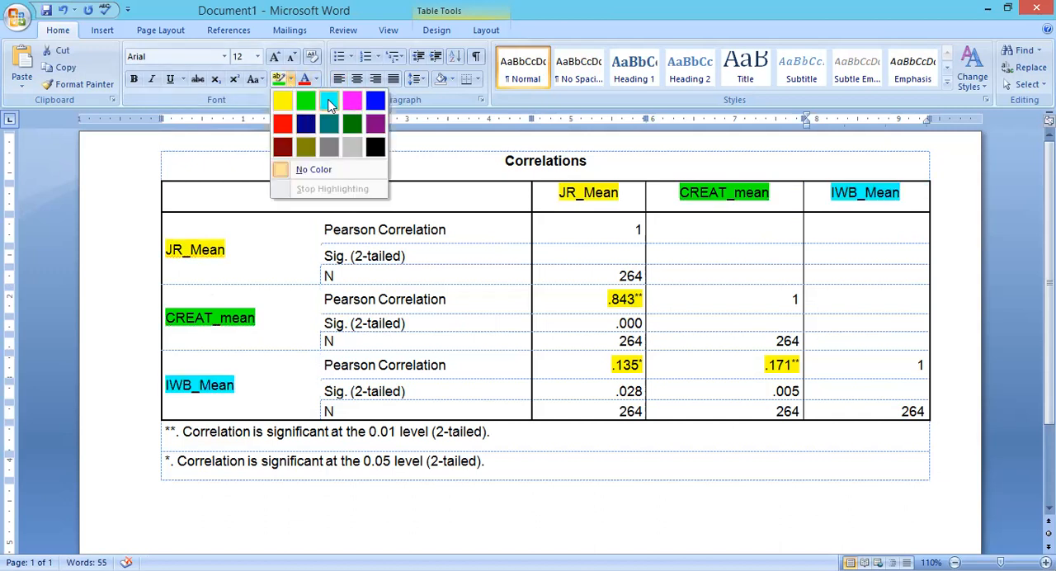
pyautogui.click(329, 103)
pyautogui.click(822, 215)
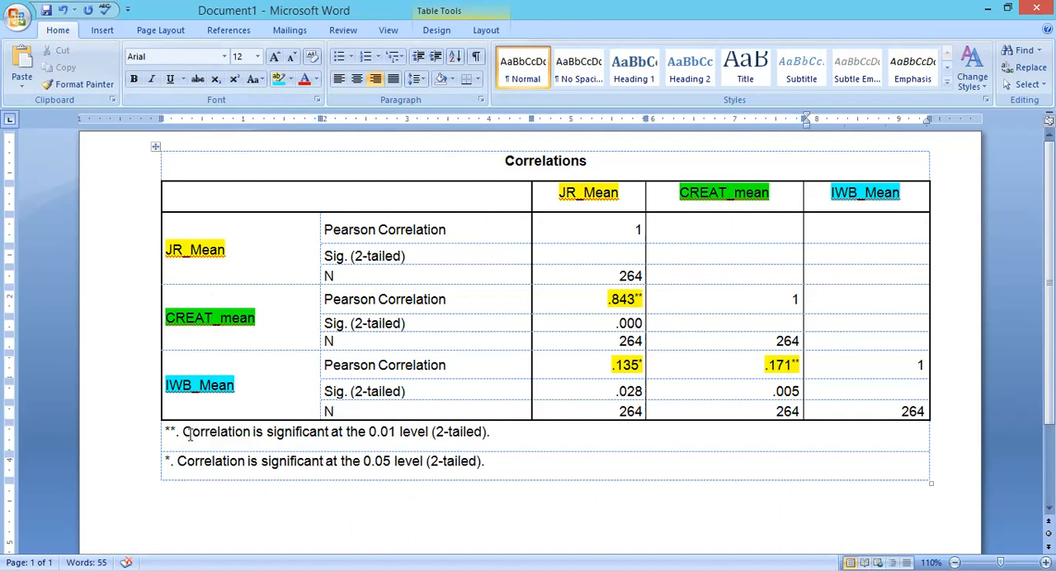
# Highlight in turquoise the ** and * markers of the two significance footnotes and examine their significance levels.
pyautogui.moveTo(164, 431); pyautogui.dragTo(177, 430)
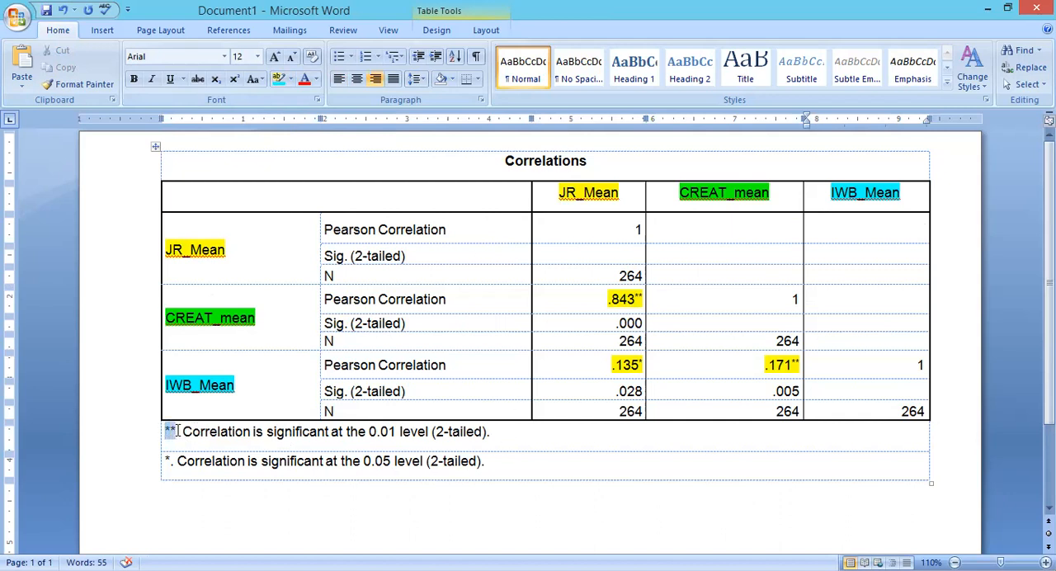
pyautogui.click(277, 84)
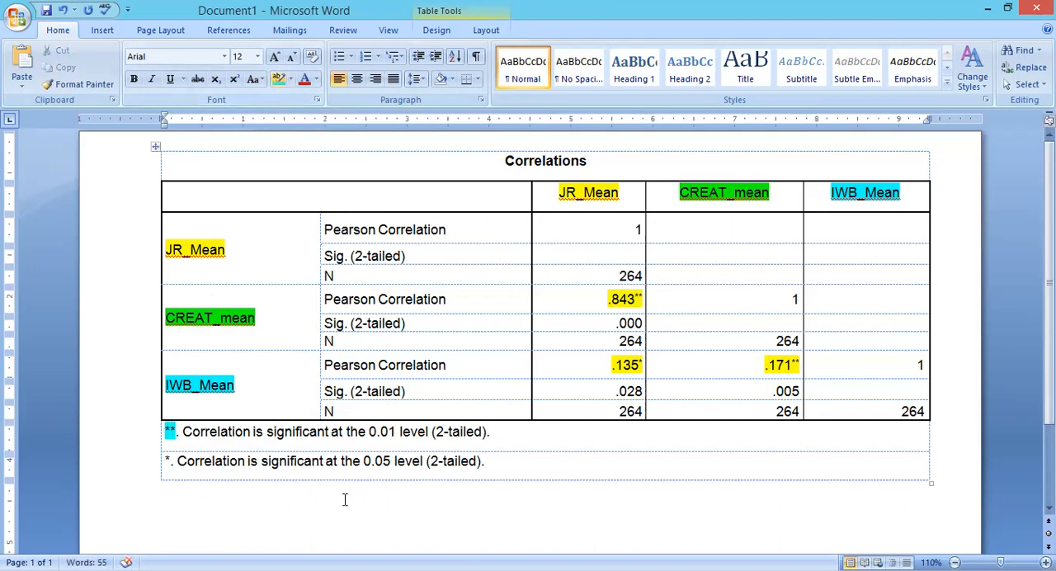
pyautogui.click(176, 436)
pyautogui.moveTo(369, 436); pyautogui.dragTo(399, 435)
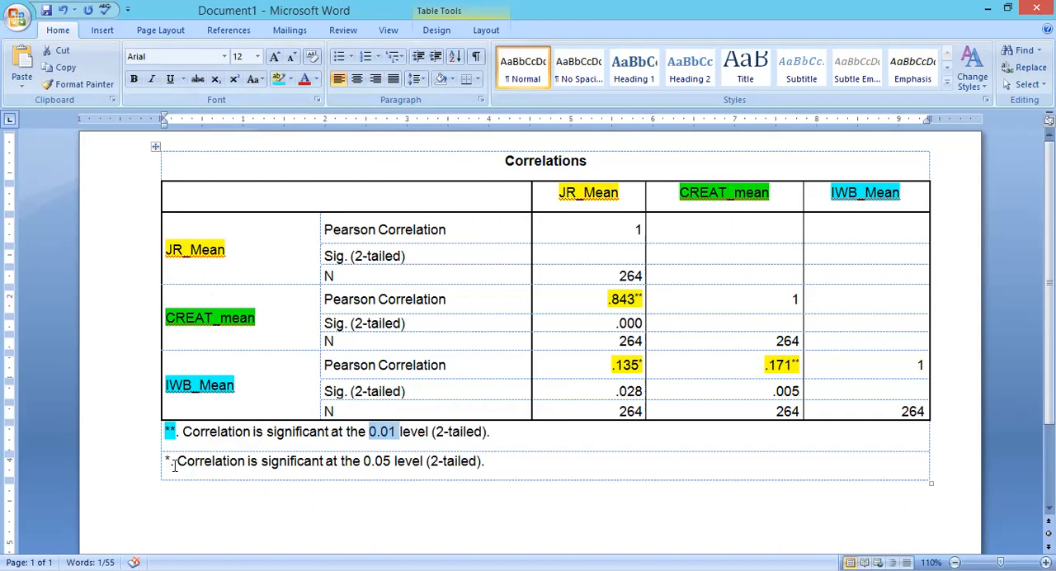
pyautogui.moveTo(166, 462); pyautogui.dragTo(172, 464)
pyautogui.click(279, 81)
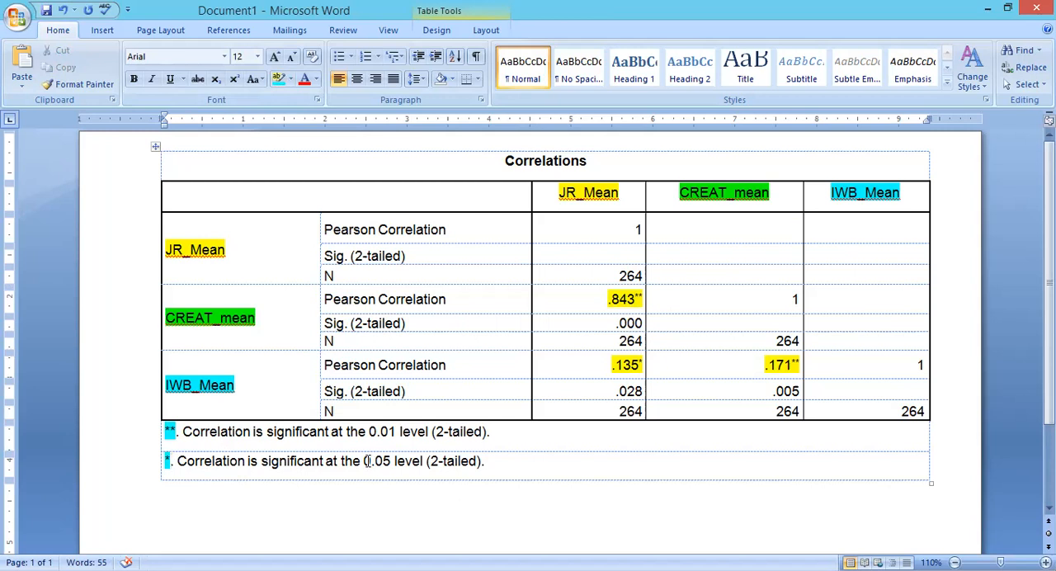
pyautogui.moveTo(365, 461); pyautogui.dragTo(395, 461)
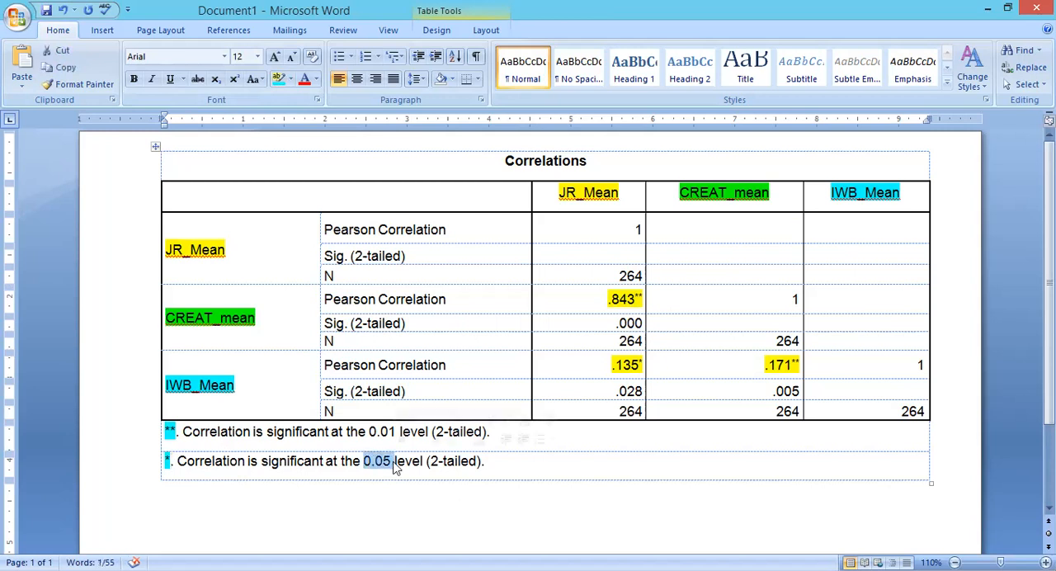
pyautogui.click(394, 464)
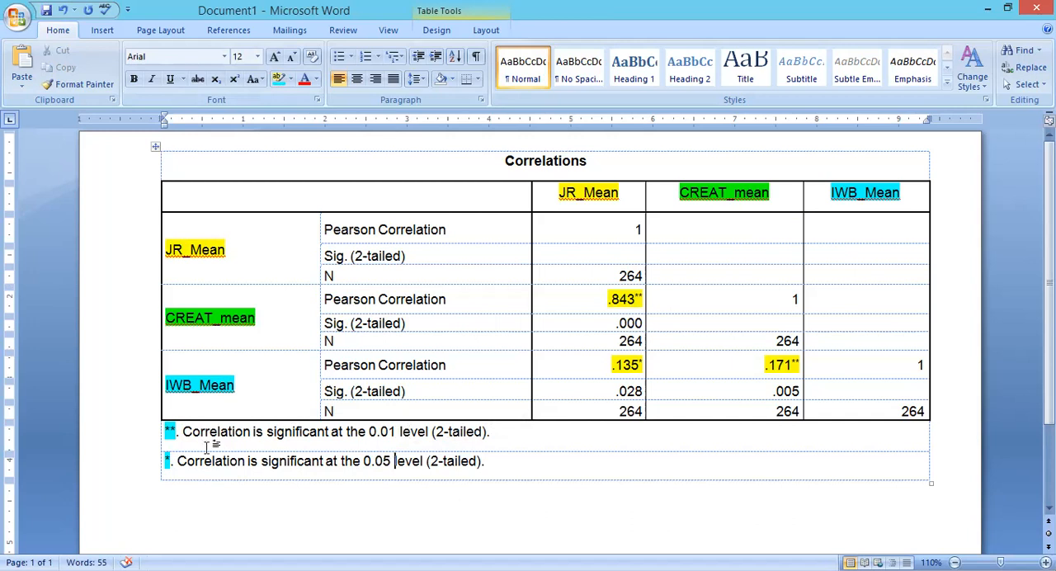
pyautogui.moveTo(168, 433); pyautogui.dragTo(168, 470)
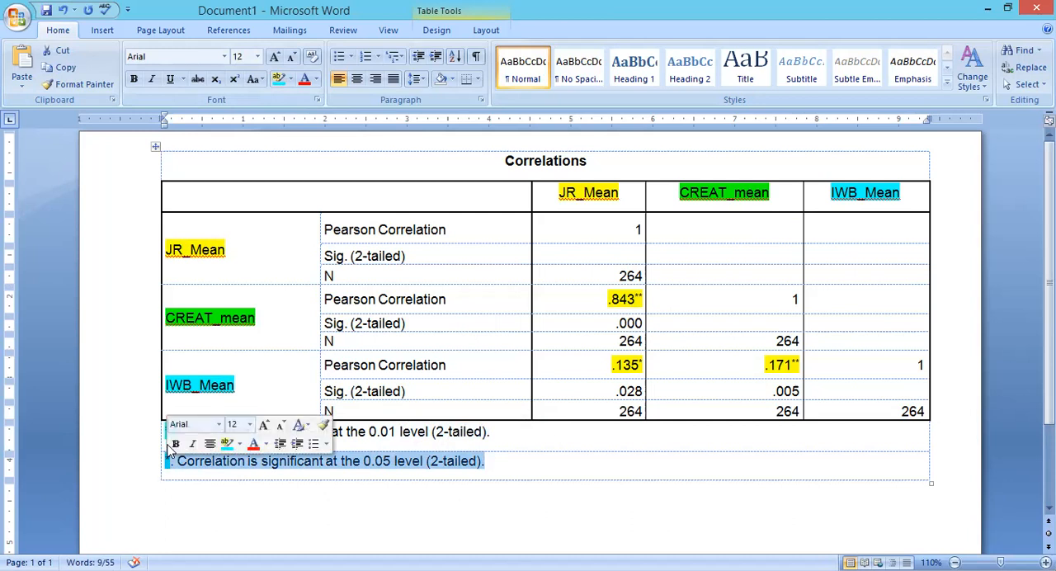
pyautogui.click(376, 472)
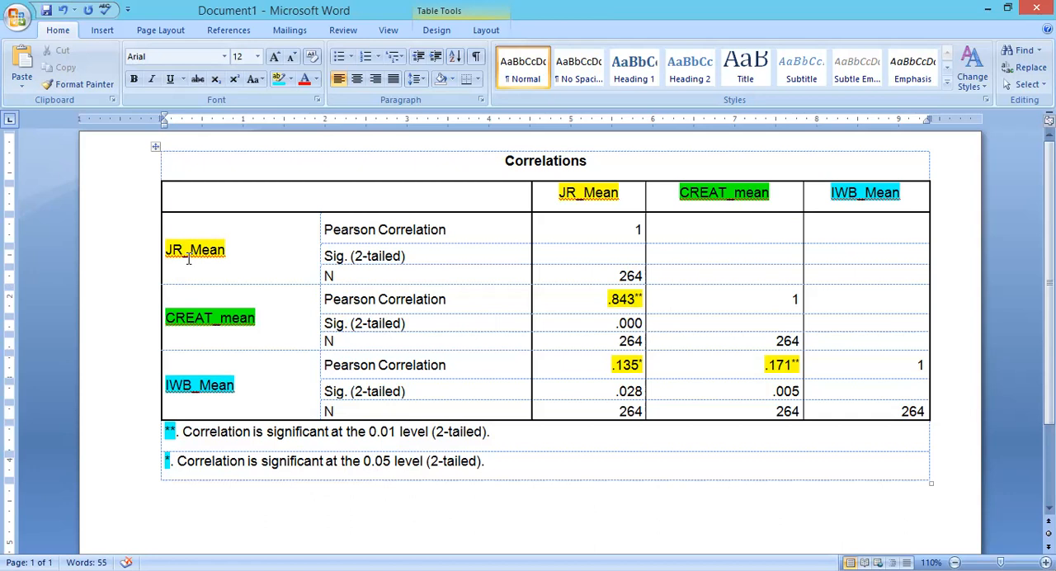
# Examine the Pearson correlation of JR_Mean with itself, matching its row label to its column heading.
pyautogui.moveTo(169, 250); pyautogui.dragTo(236, 252)
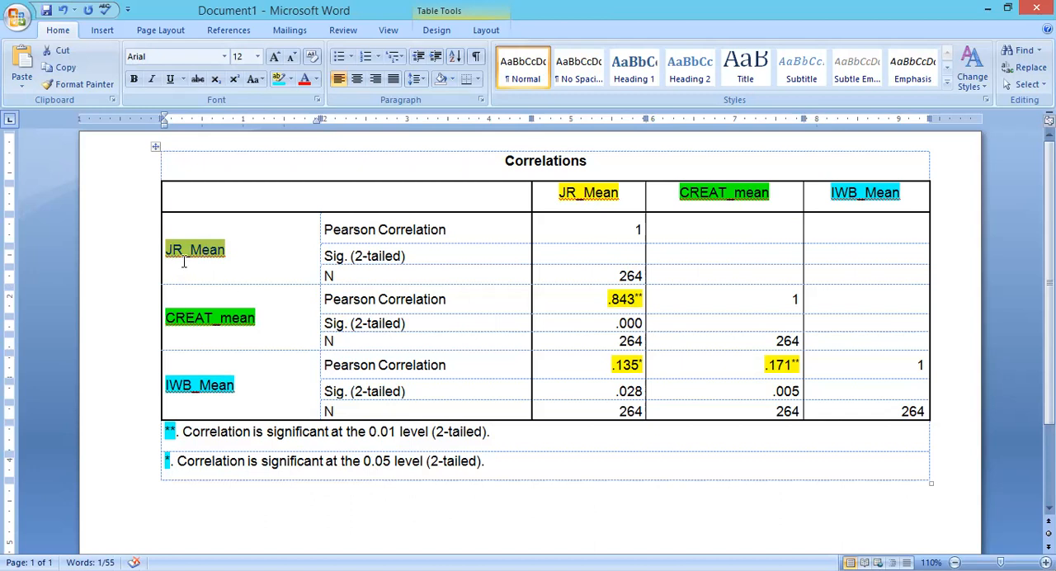
pyautogui.moveTo(366, 231); pyautogui.dragTo(430, 232)
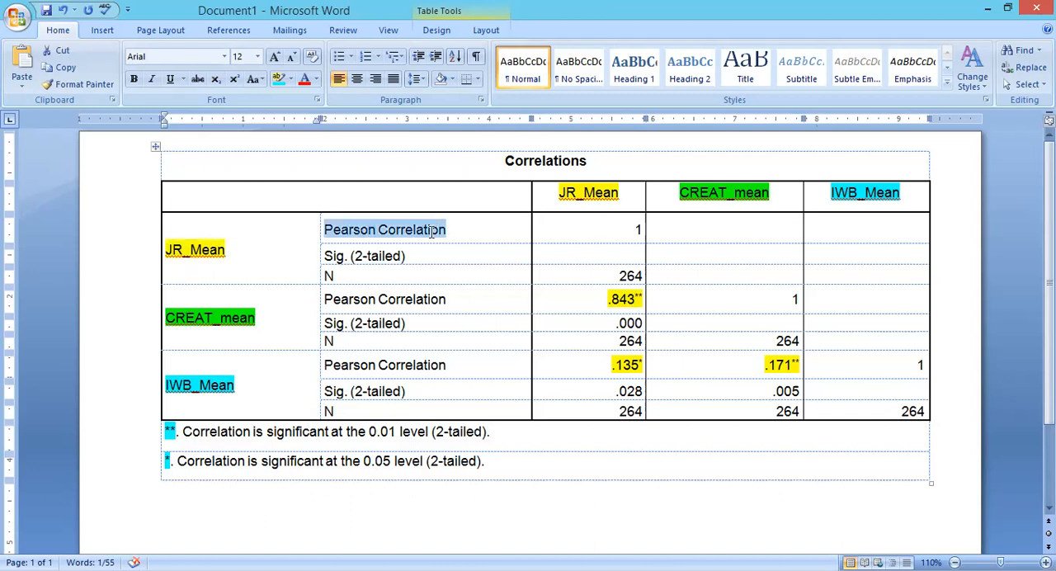
pyautogui.doubleClick(205, 253)
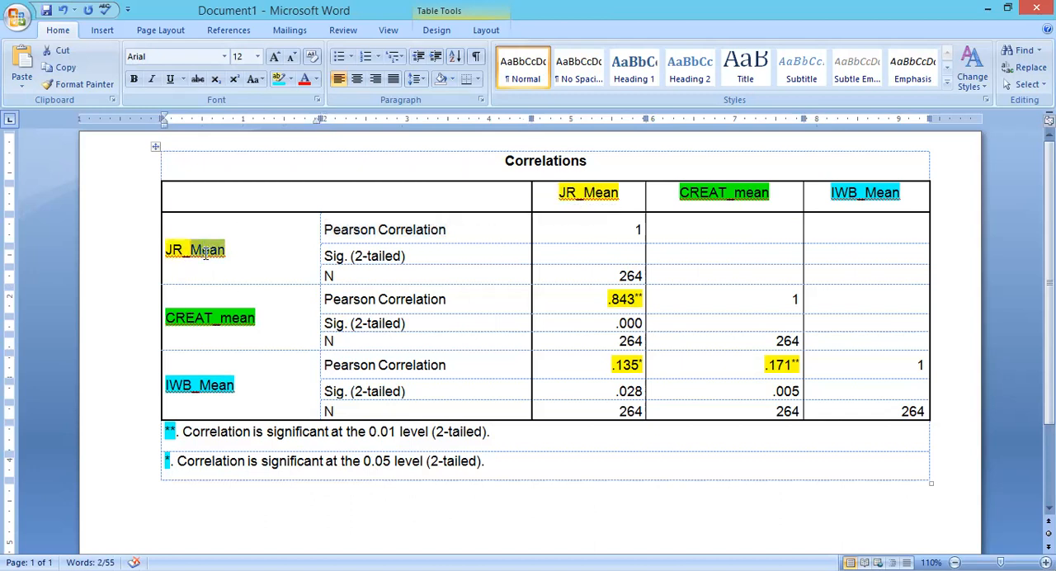
pyautogui.keyDown('ctrl'); pyautogui.doubleClick(579, 193); pyautogui.keyUp('ctrl')
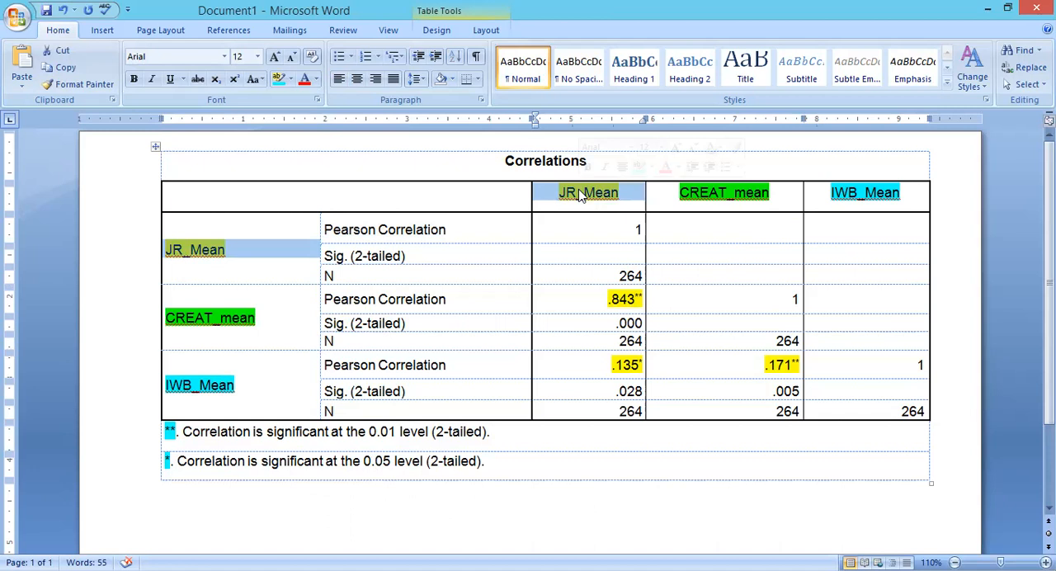
pyautogui.moveTo(635, 231); pyautogui.dragTo(649, 237)
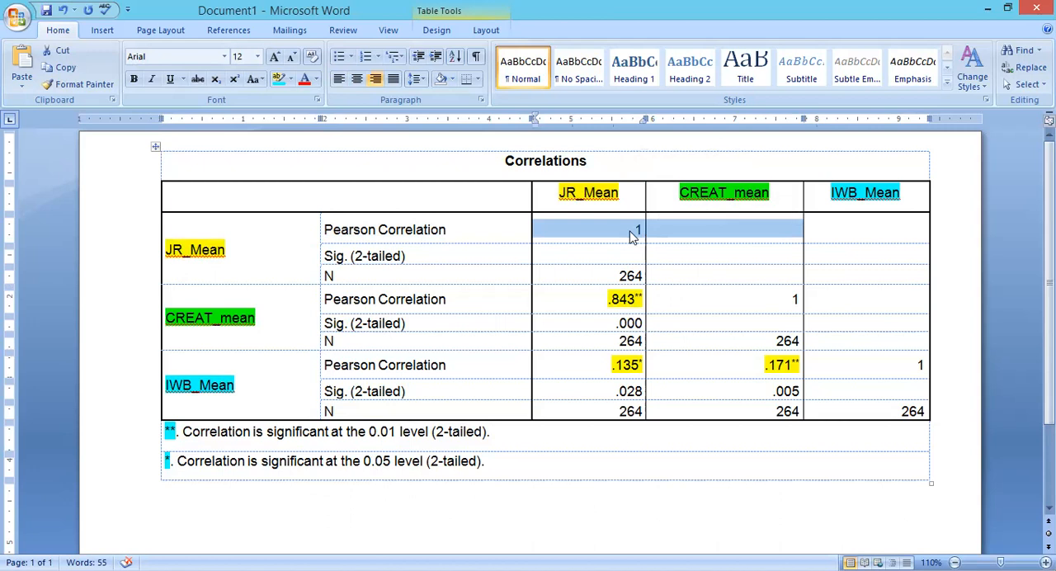
pyautogui.click(632, 230)
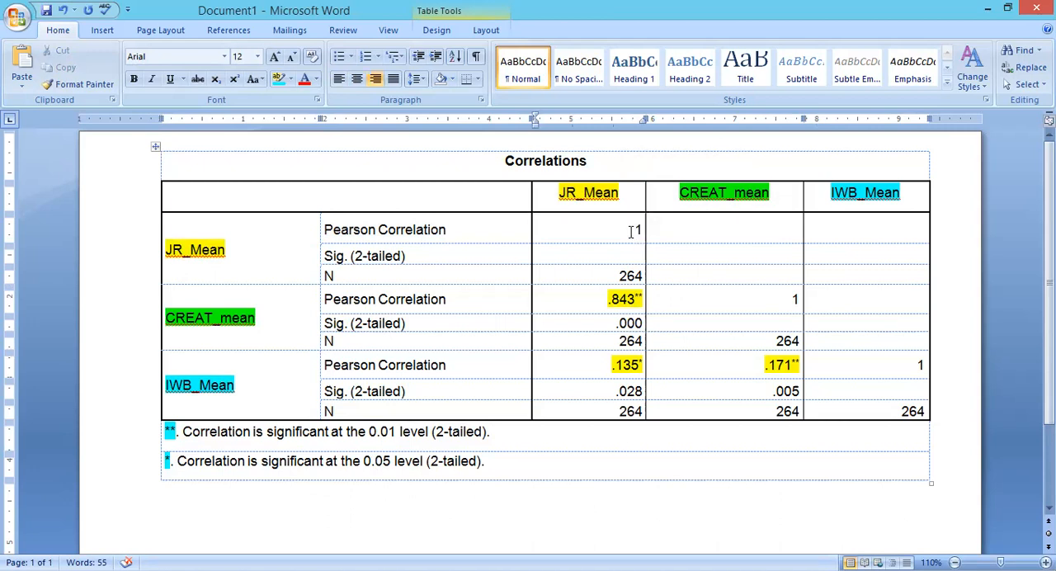
pyautogui.moveTo(632, 229); pyautogui.dragTo(640, 231)
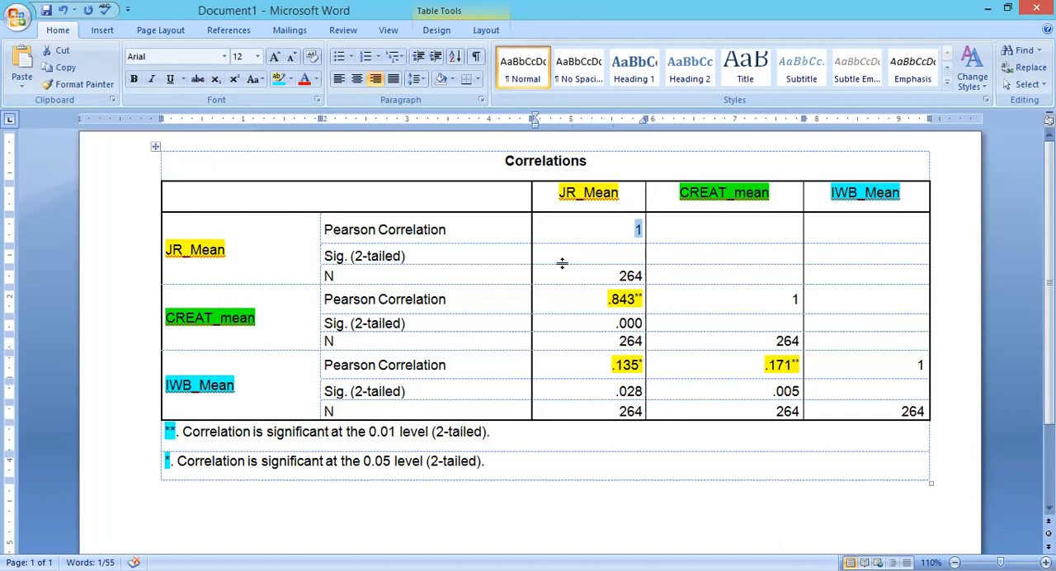
# Examine the Pearson correlations of CREAT_mean and IWB_Mean with themselves along the table's diagonal.
pyautogui.click(221, 321)
pyautogui.hotkey('shift', 'End')
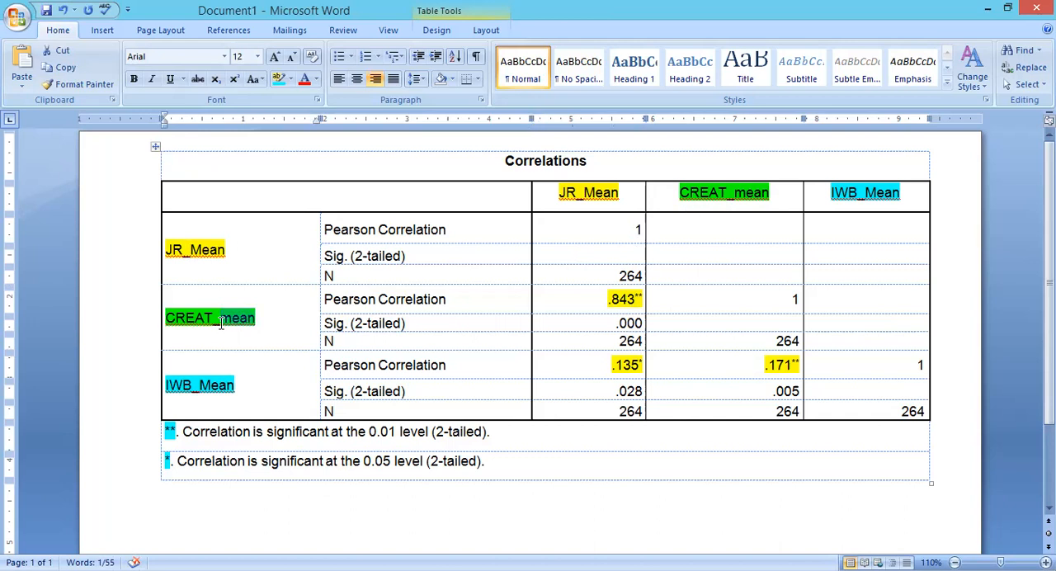
pyautogui.keyDown('ctrl'); pyautogui.doubleClick(732, 189); pyautogui.keyUp('ctrl')
pyautogui.moveTo(793, 301); pyautogui.dragTo(800, 301)
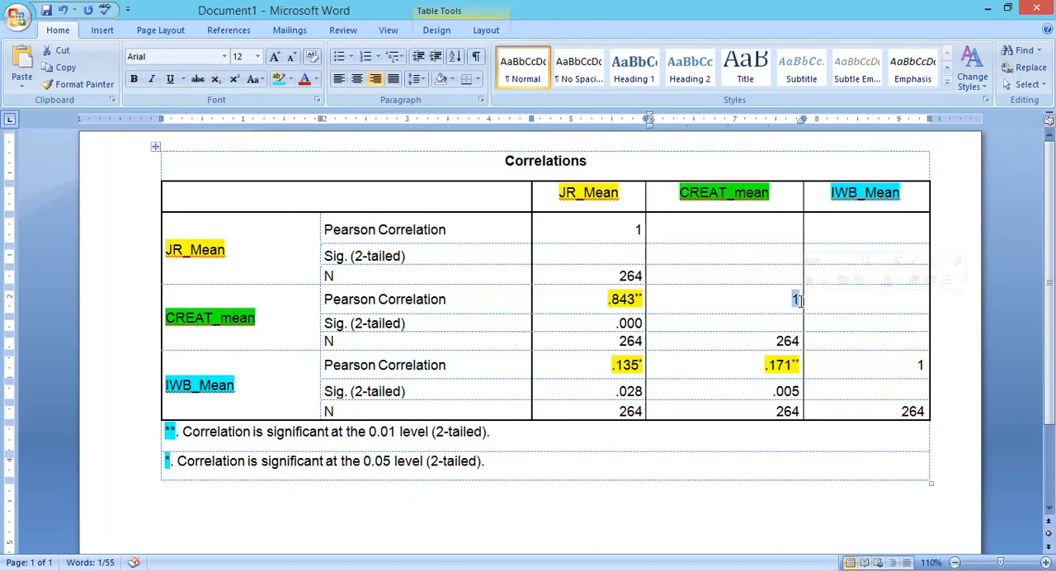
pyautogui.click(792, 301)
pyautogui.doubleClick(194, 389)
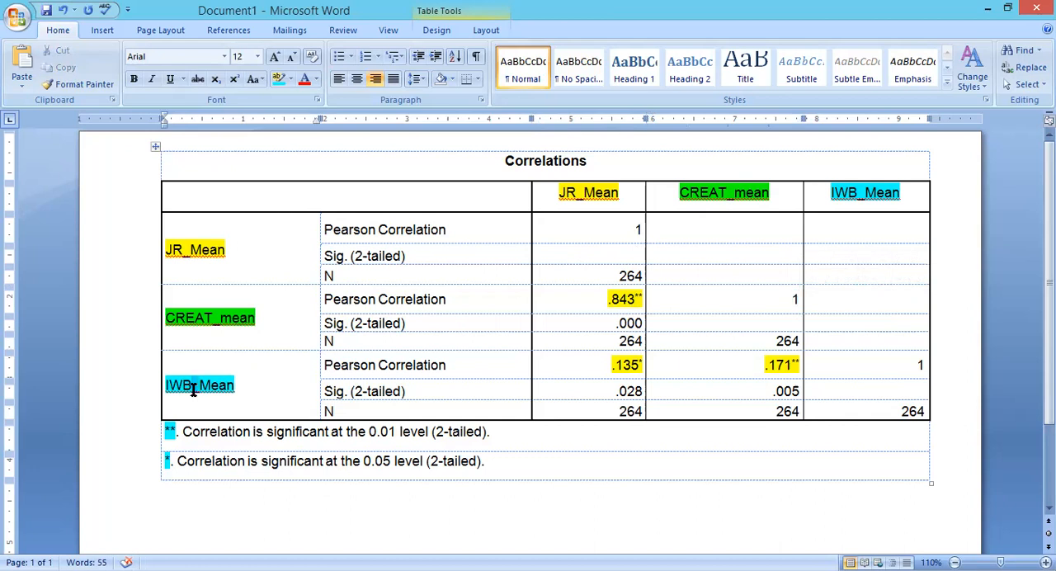
pyautogui.doubleClick(857, 192)
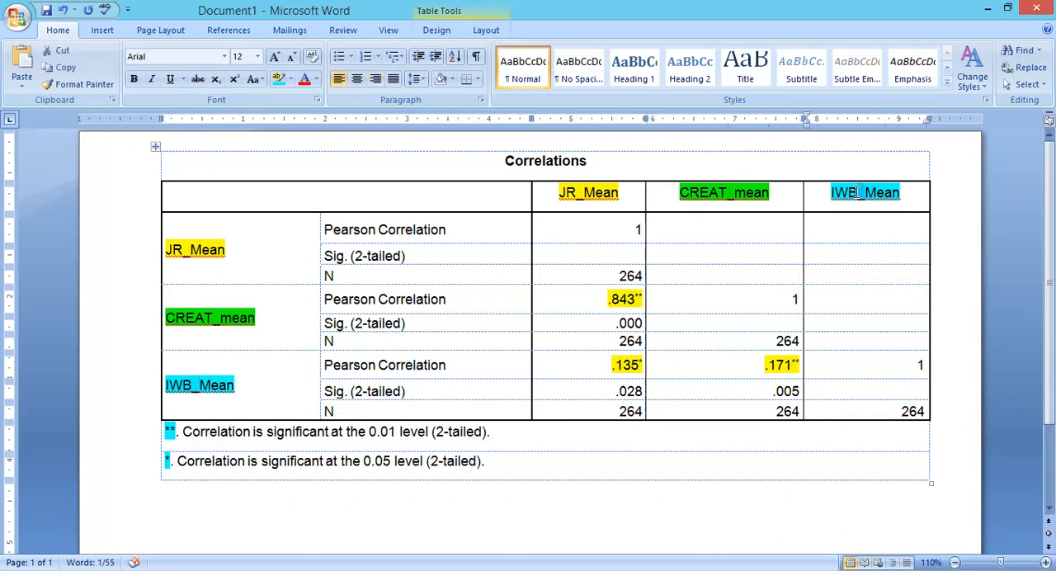
pyautogui.doubleClick(929, 367)
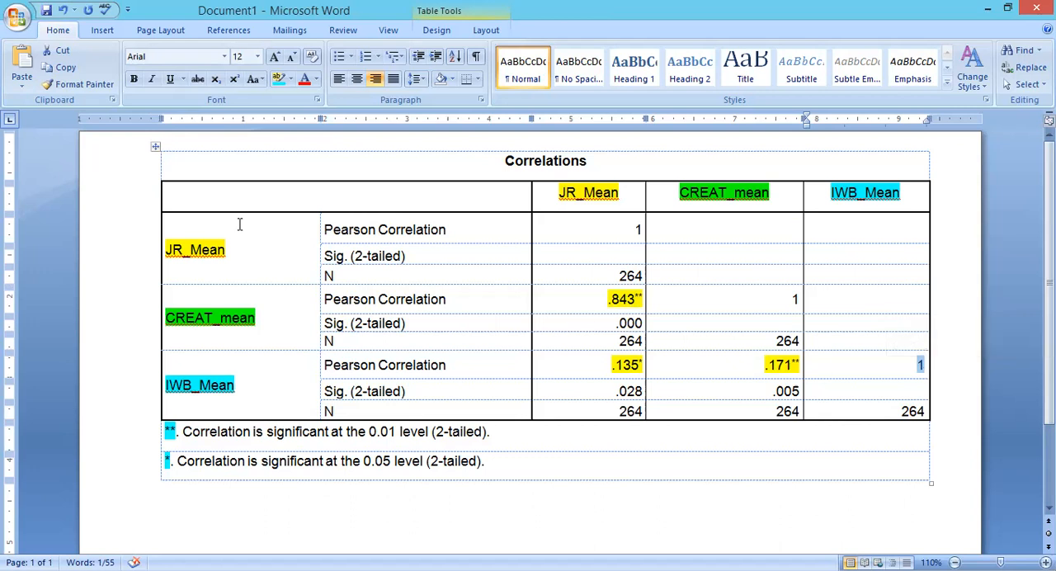
# Compare the JR_Mean, CREAT_mean and IWB_Mean row labels with their matching table columns, undoing any accidental row resize.
pyautogui.moveTo(167, 250); pyautogui.dragTo(221, 257)
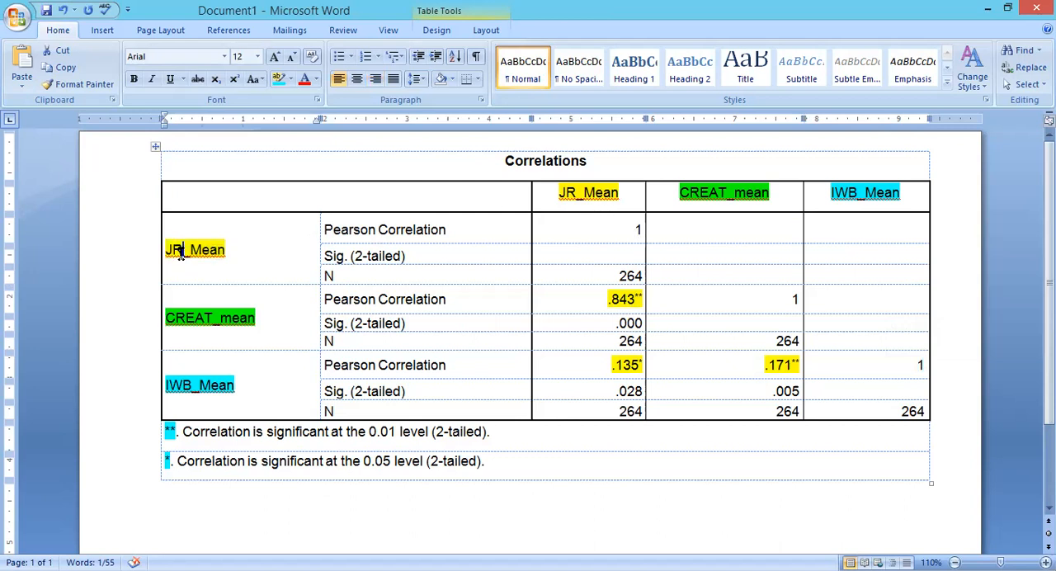
pyautogui.tripleClick(180, 252)
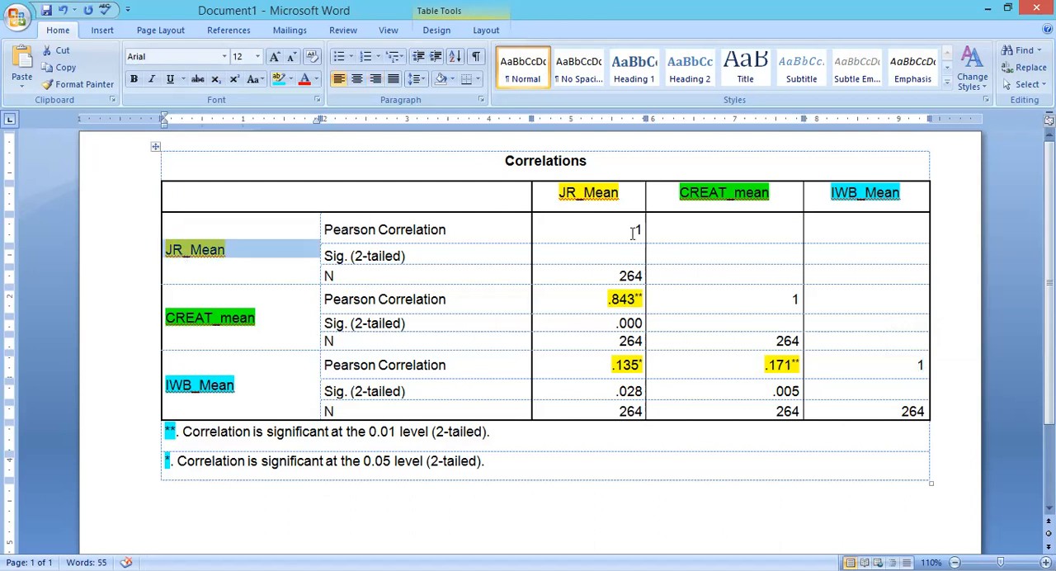
pyautogui.moveTo(593, 195); pyautogui.dragTo(625, 417)
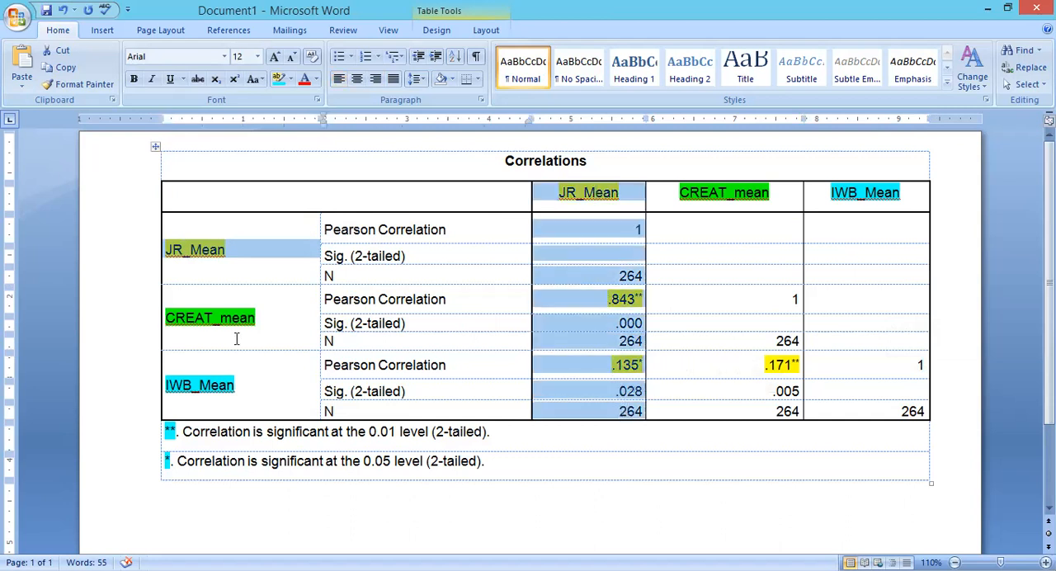
pyautogui.click(212, 317)
pyautogui.moveTo(728, 243); pyautogui.dragTo(780, 410)
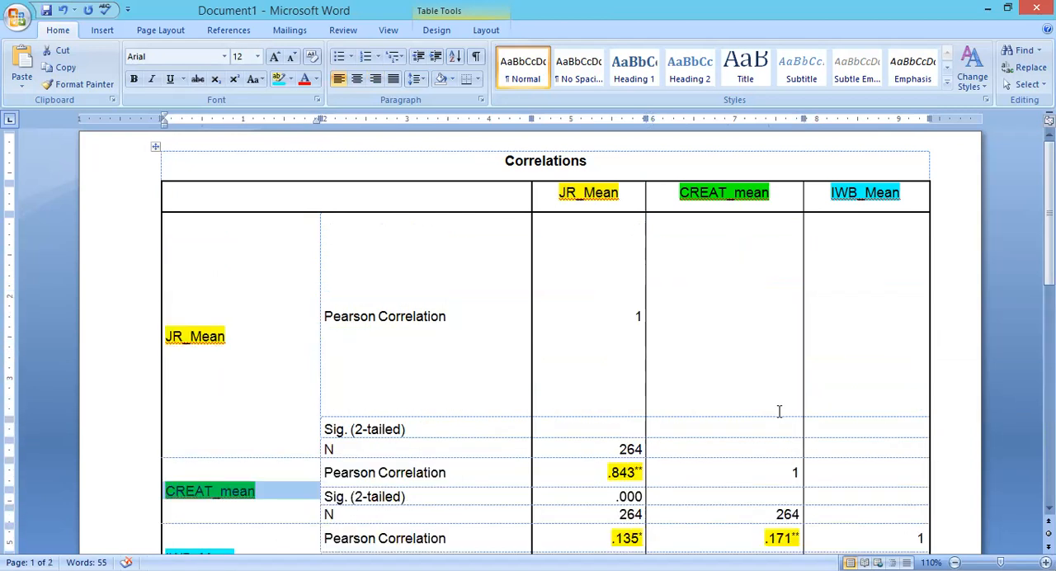
pyautogui.hotkey('ctrl', 'z')
pyautogui.tripleClick(226, 385)
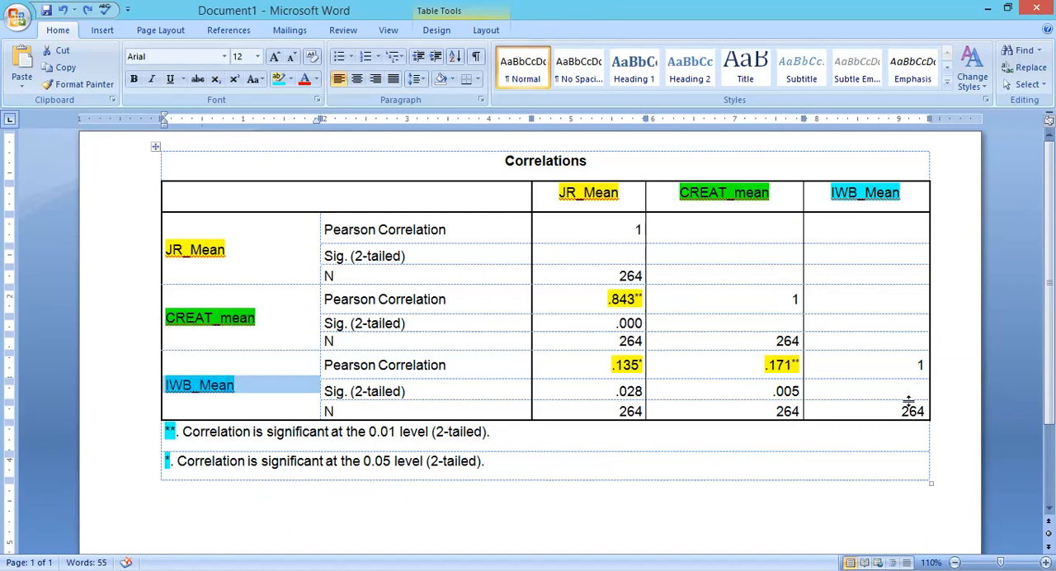
pyautogui.click(599, 507)
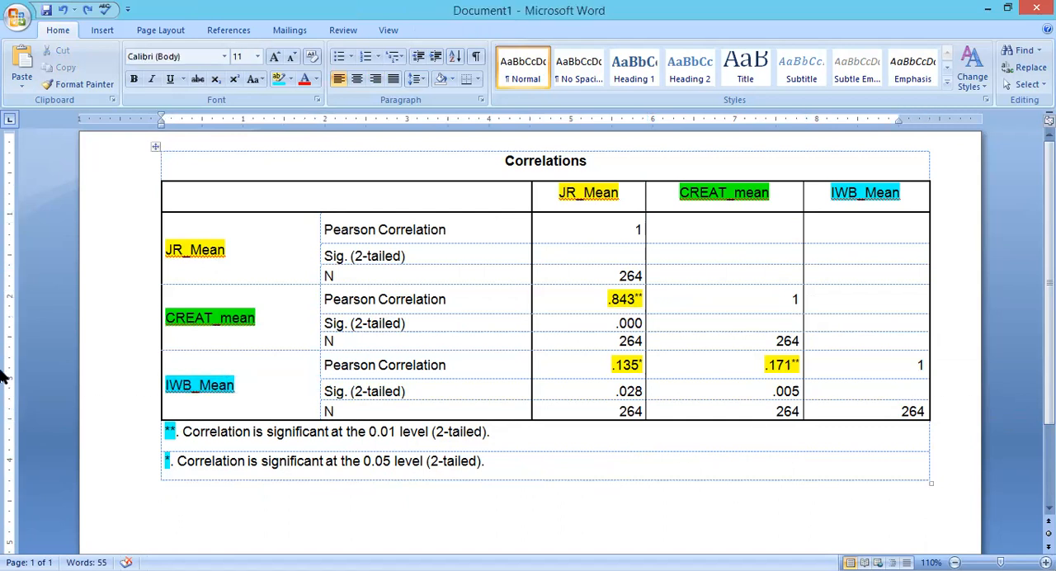
# Review the JR_Mean self-correlation and the N values for all three variables in the JR_Mean column.
pyautogui.tripleClick(210, 252)
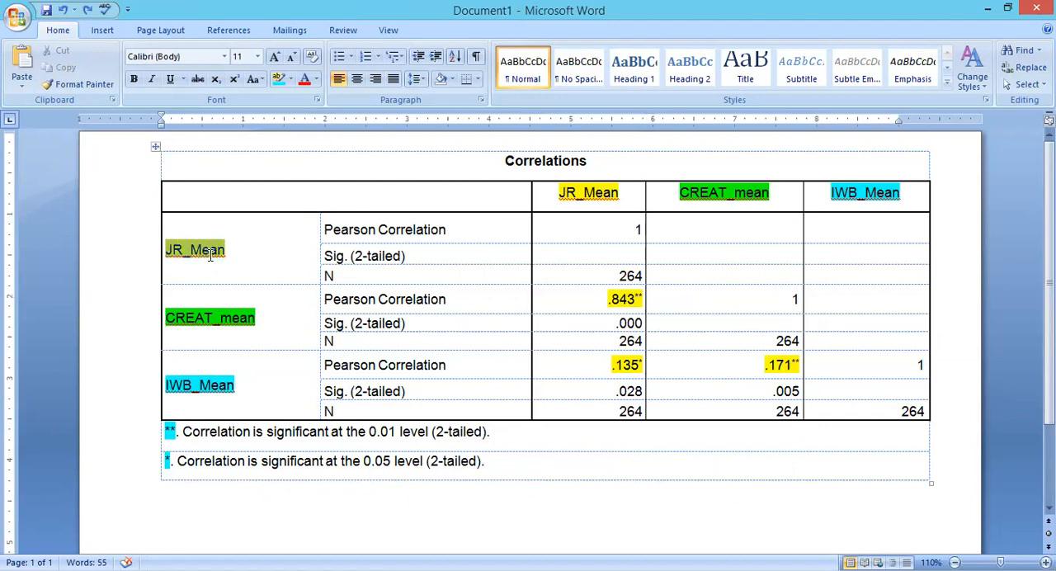
pyautogui.moveTo(616, 225); pyautogui.dragTo(639, 228)
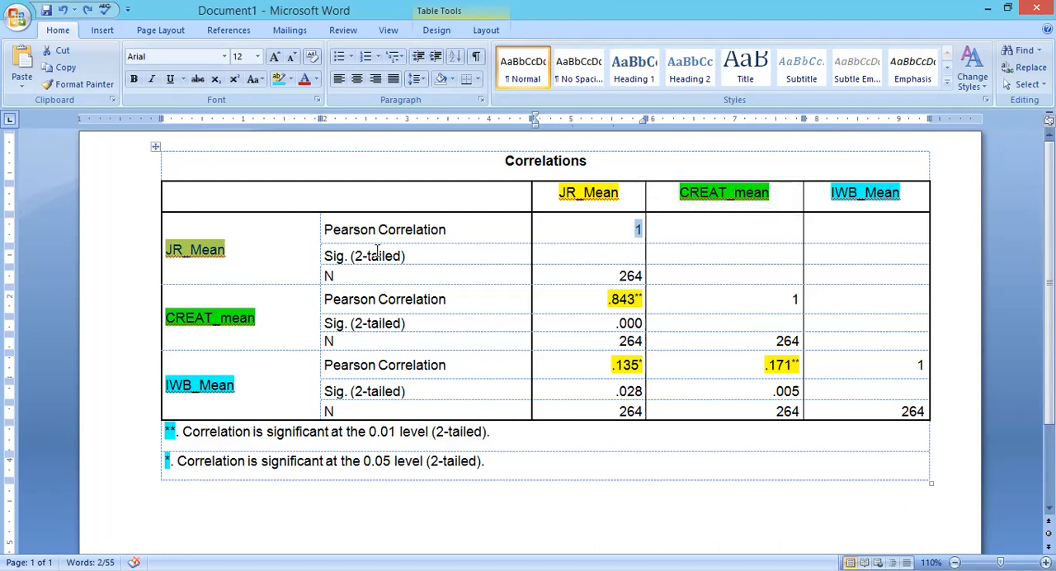
pyautogui.click(173, 250)
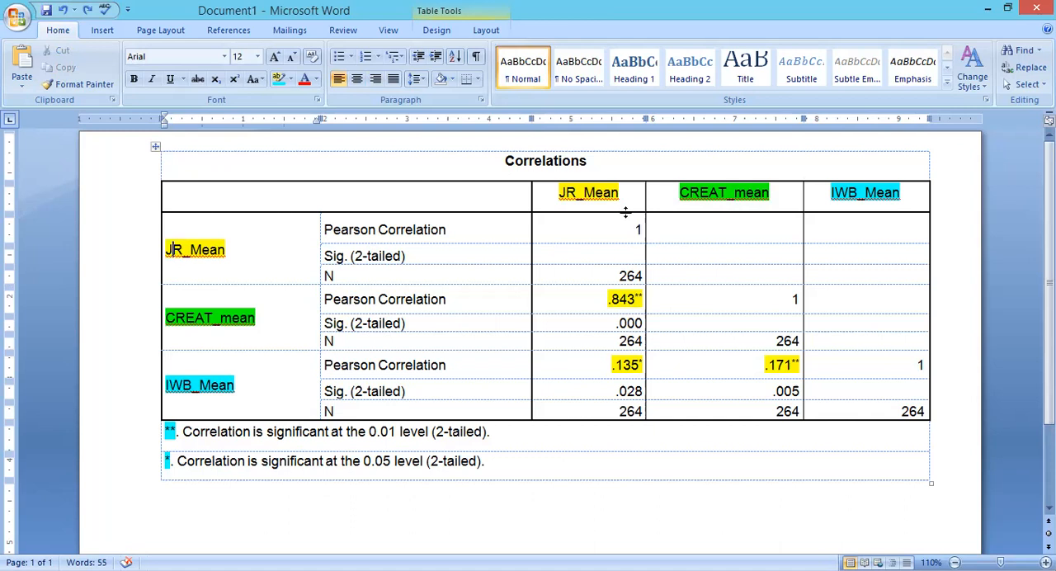
pyautogui.doubleClick(629, 274)
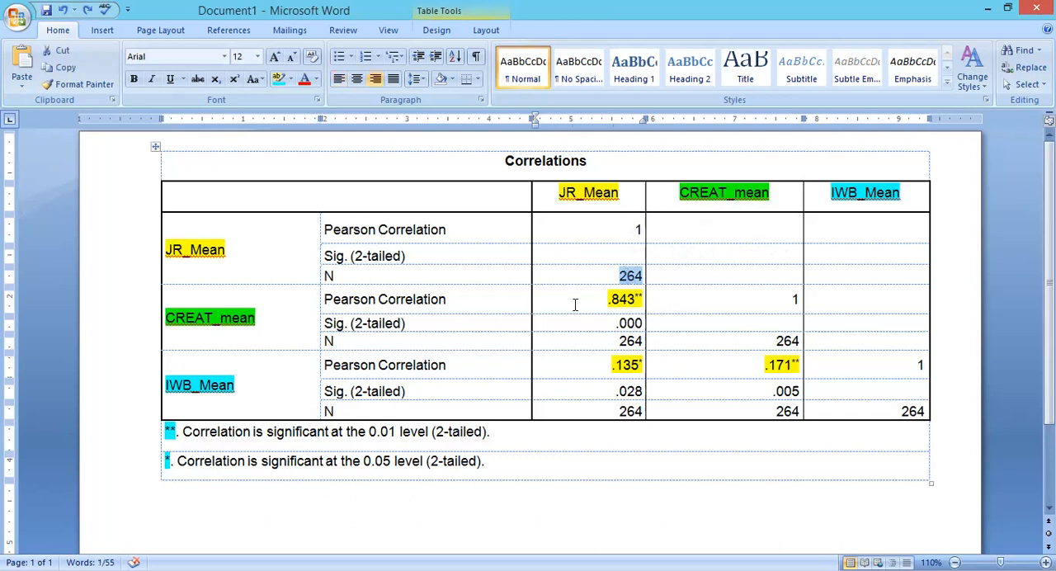
pyautogui.doubleClick(628, 341)
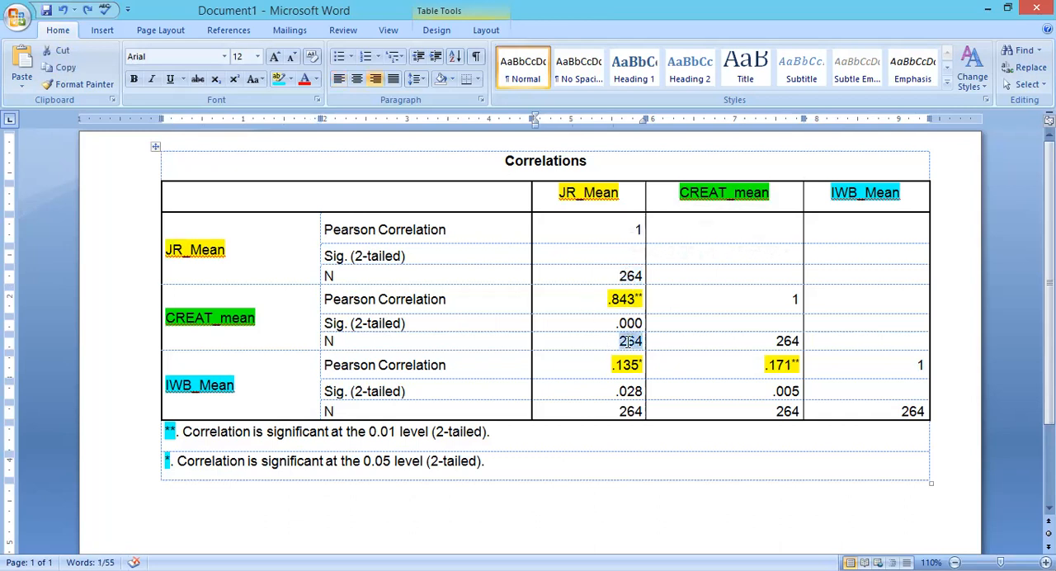
pyautogui.doubleClick(628, 411)
pyautogui.click(570, 466)
# Examine the Pearson correlation between JR_Mean and CREAT_mean and match its ** marker to the significance footnote.
pyautogui.moveTo(168, 249); pyautogui.dragTo(213, 253)
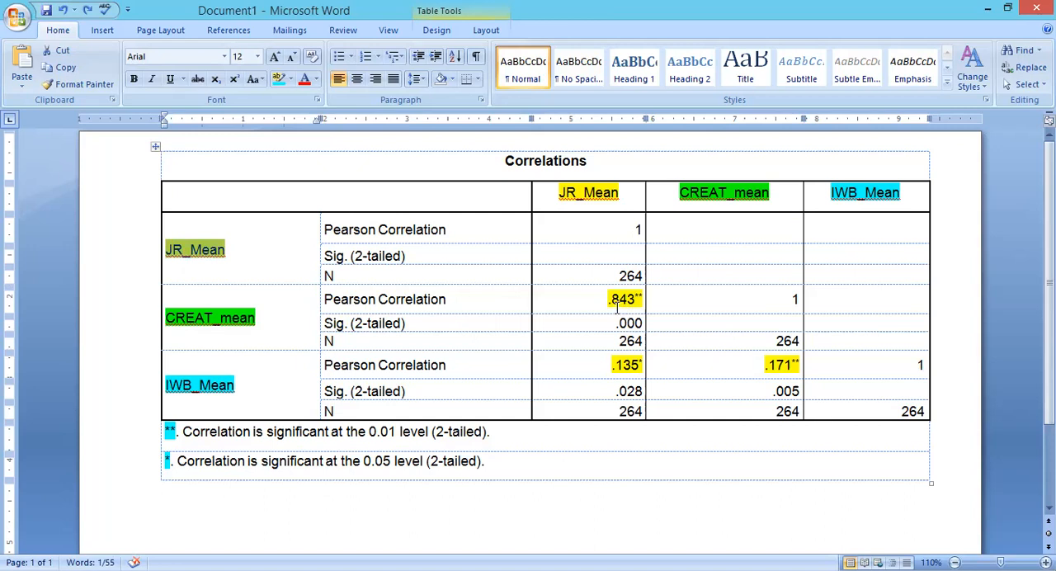
pyautogui.doubleClick(617, 301)
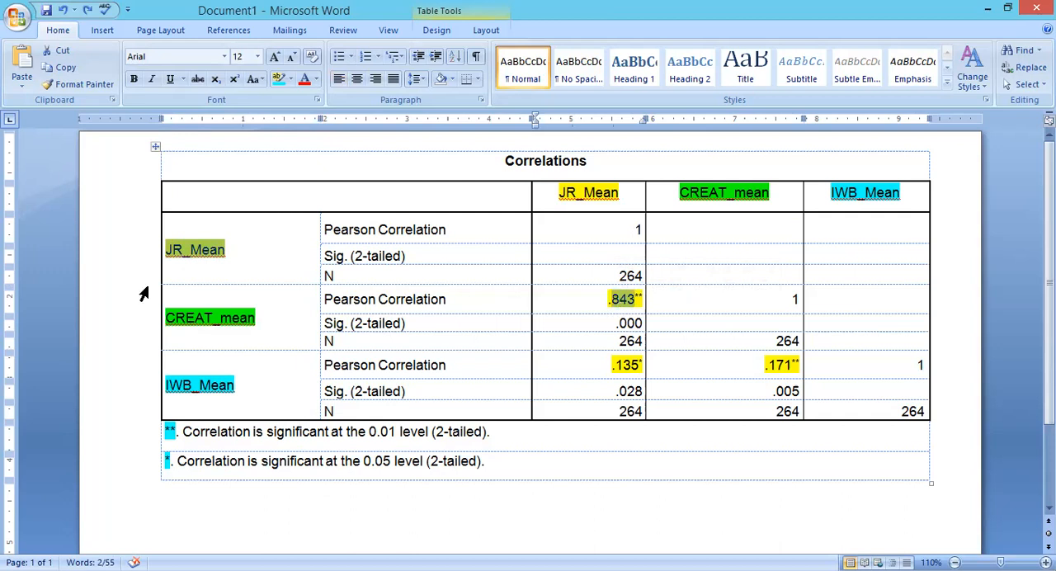
pyautogui.moveTo(162, 317); pyautogui.dragTo(254, 319)
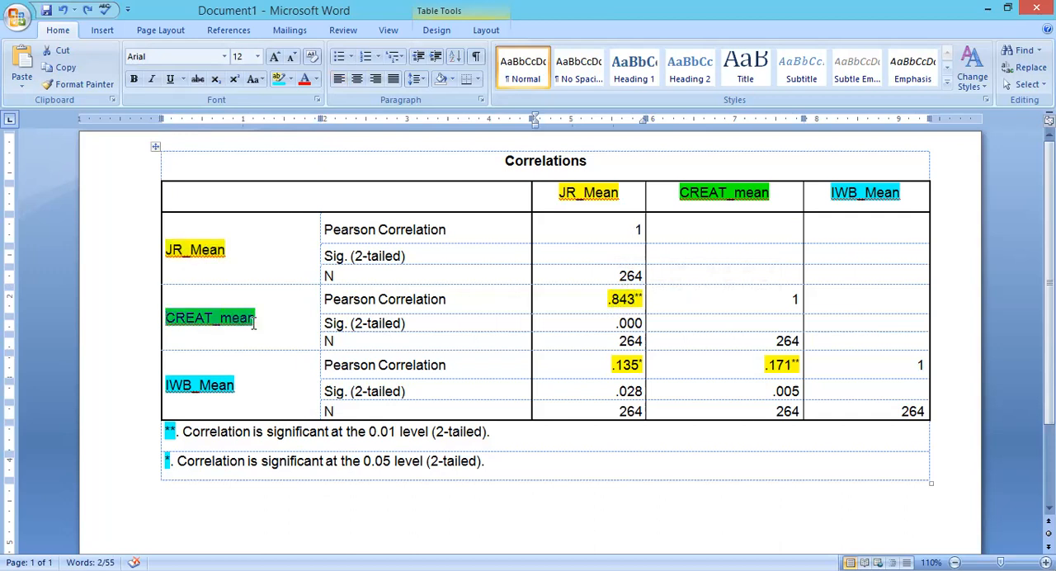
pyautogui.tripleClick(613, 299)
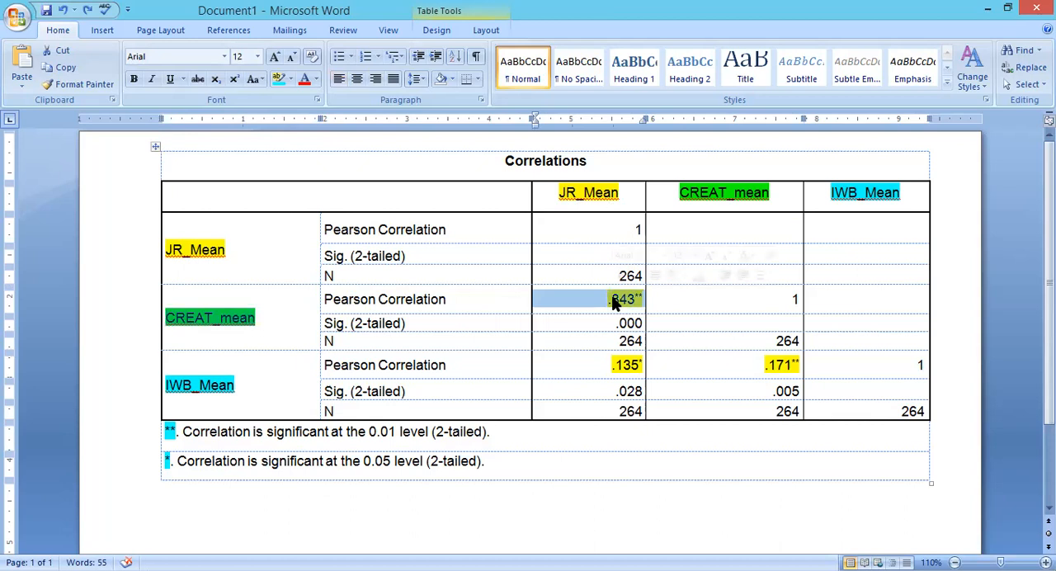
pyautogui.click(641, 302)
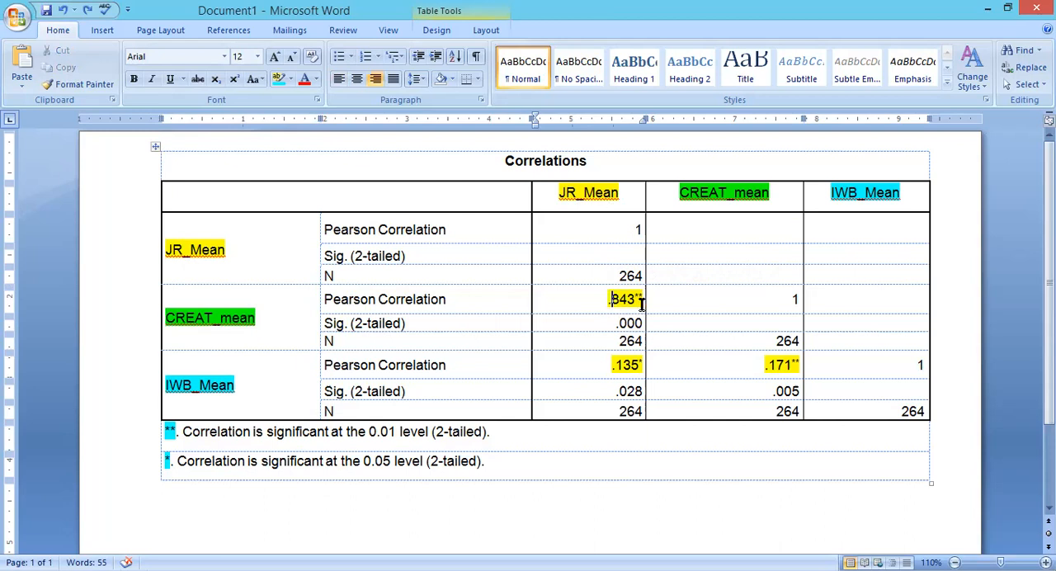
pyautogui.moveTo(399, 431); pyautogui.dragTo(321, 432)
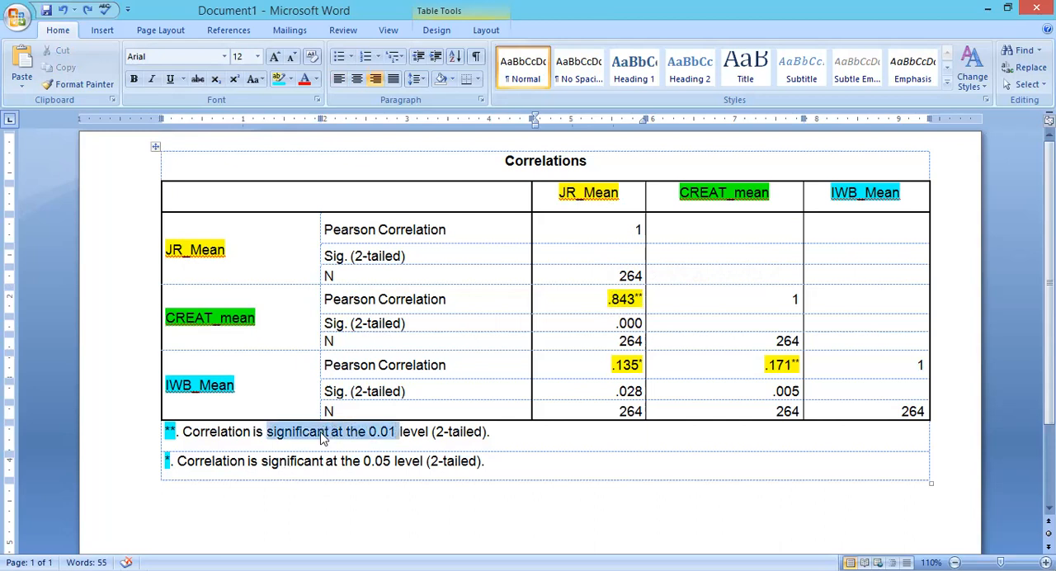
pyautogui.doubleClick(615, 299)
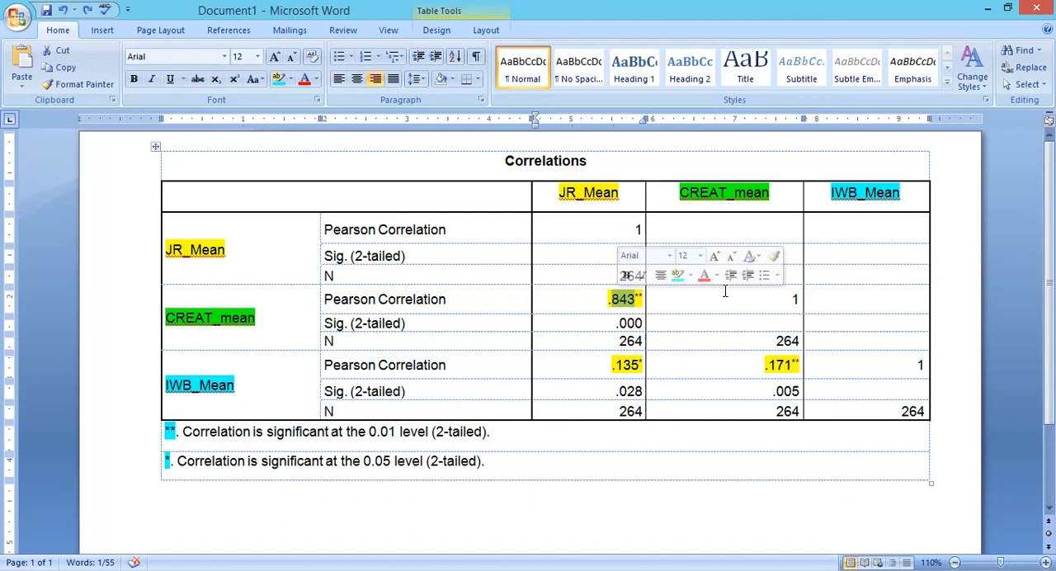
pyautogui.click(603, 299)
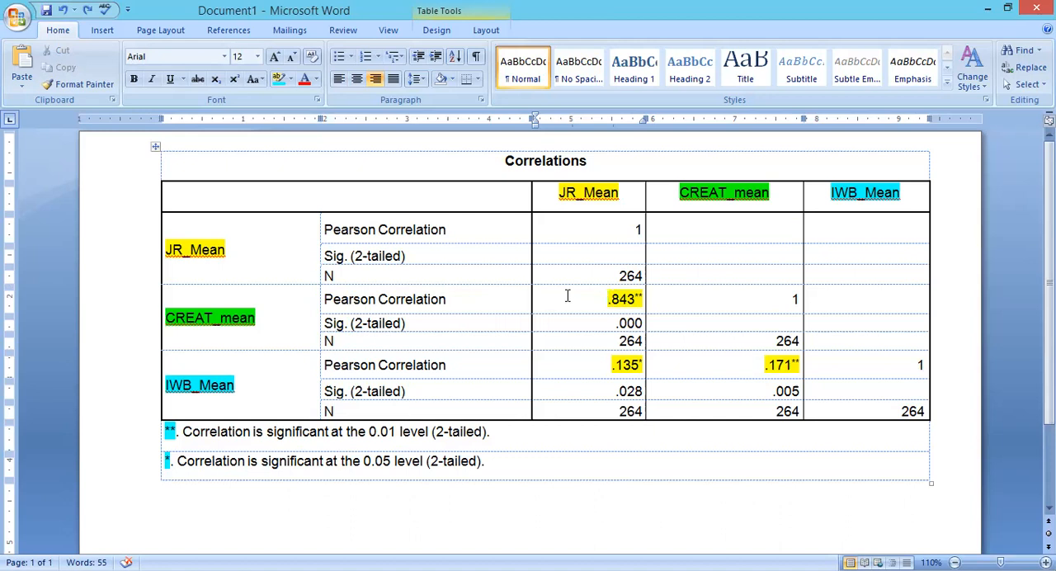
pyautogui.moveTo(606, 301); pyautogui.dragTo(644, 302)
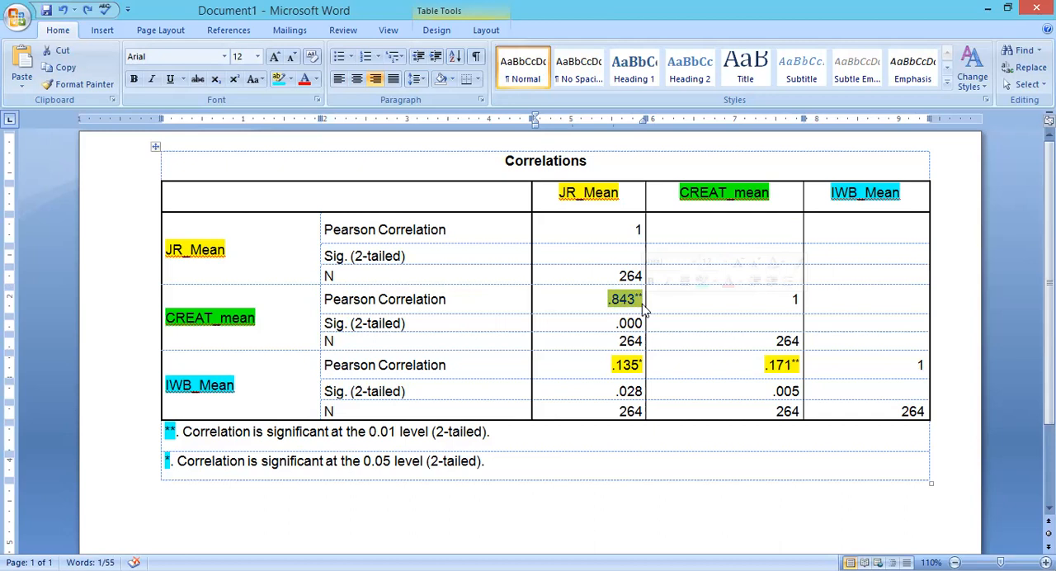
pyautogui.click(642, 307)
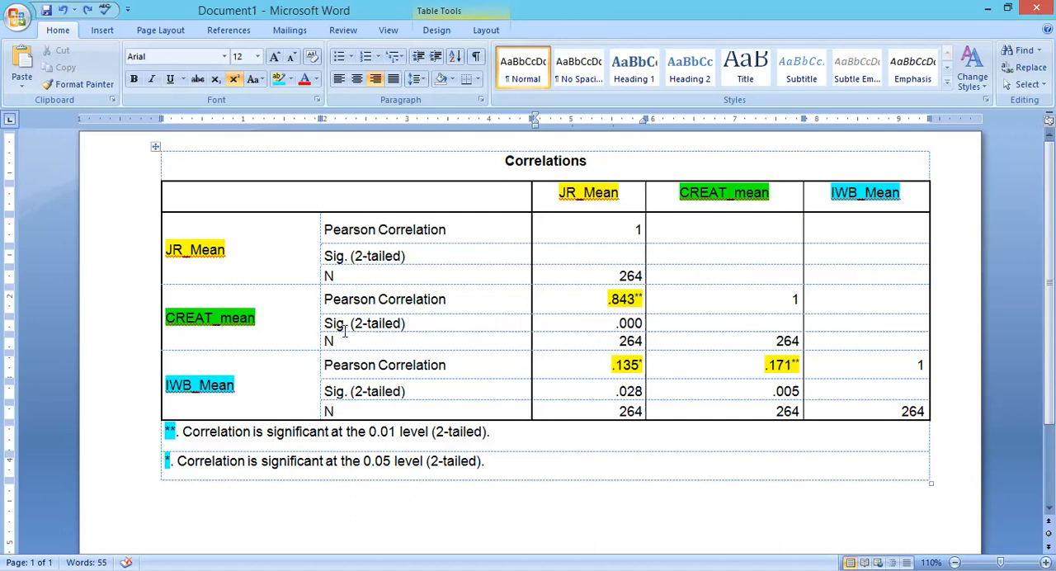
pyautogui.doubleClick(209, 319)
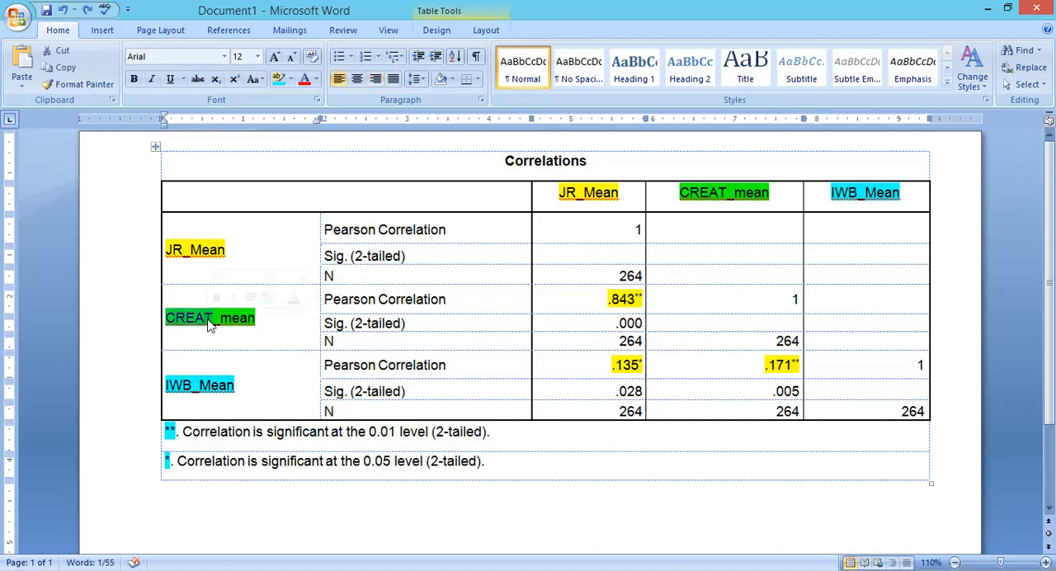
pyautogui.click(624, 299)
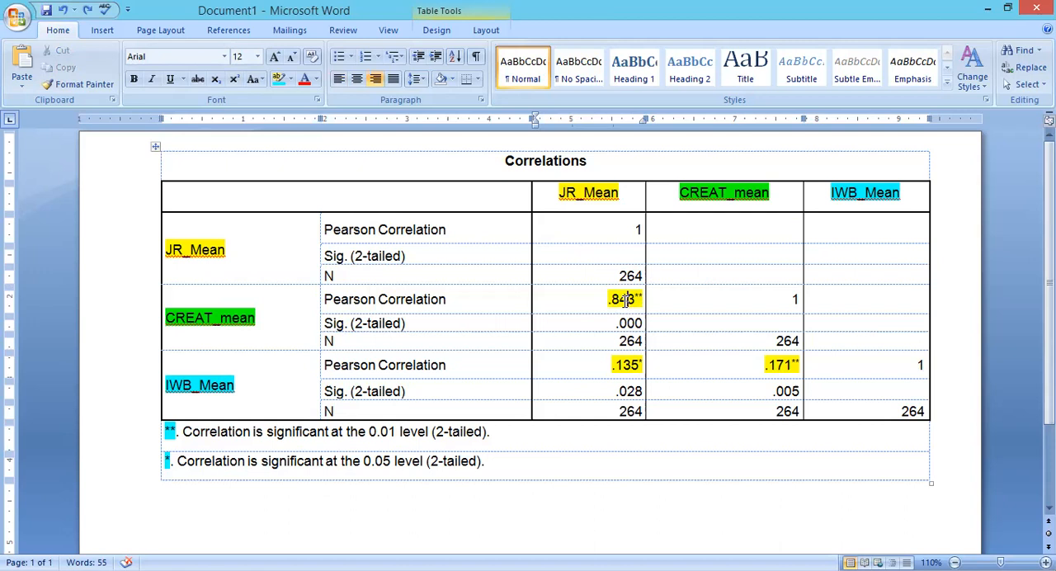
# Examine the JR_Mean column's Pearson correlations with CREAT_mean and IWB_Mean, matching the IWB_Mean row label to its value.
pyautogui.tripleClick(628, 301)
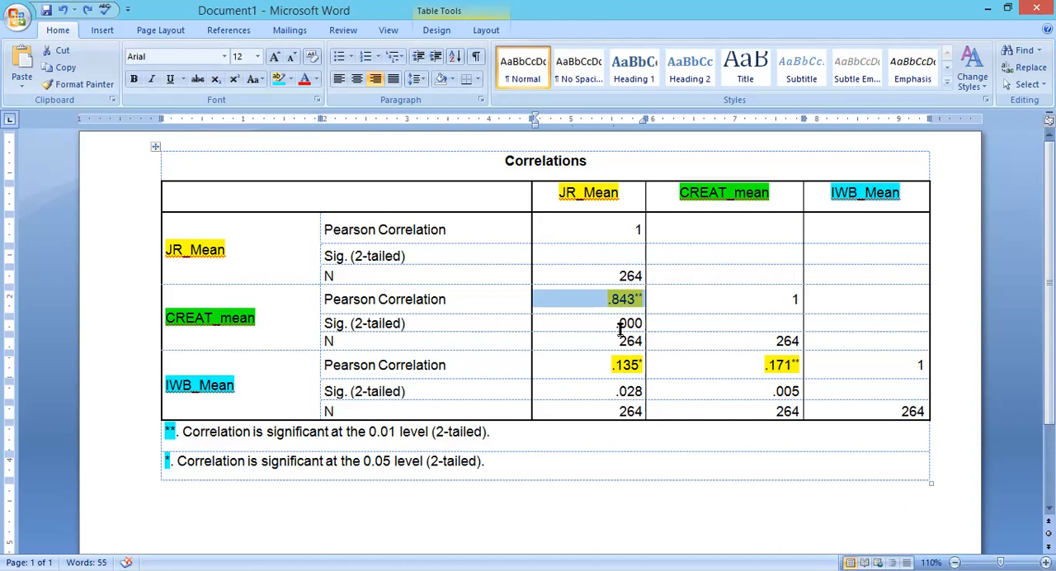
pyautogui.click(611, 308)
pyautogui.moveTo(610, 305); pyautogui.dragTo(641, 309)
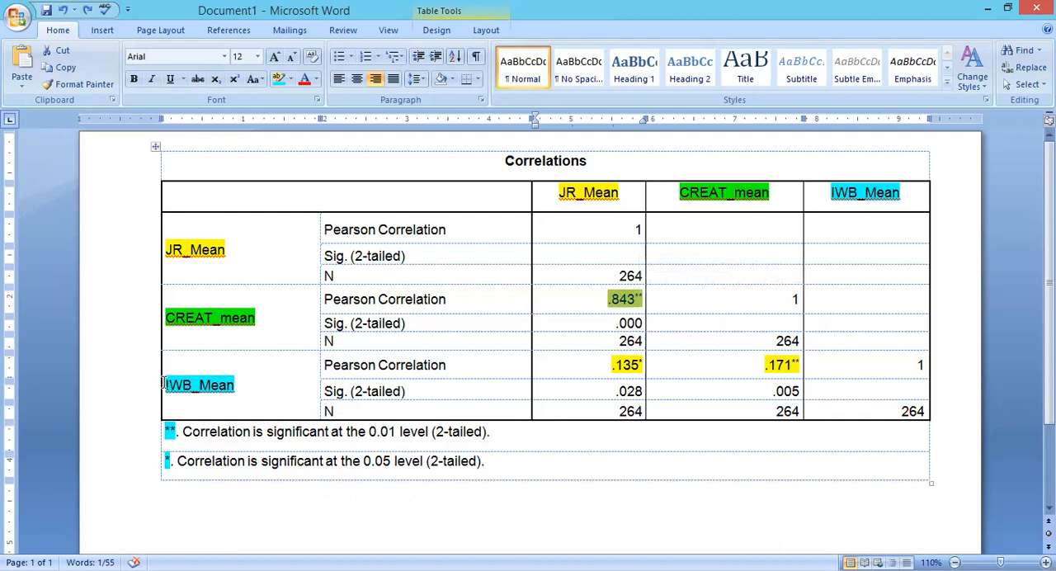
pyautogui.moveTo(163, 384); pyautogui.dragTo(231, 388)
pyautogui.click(233, 388)
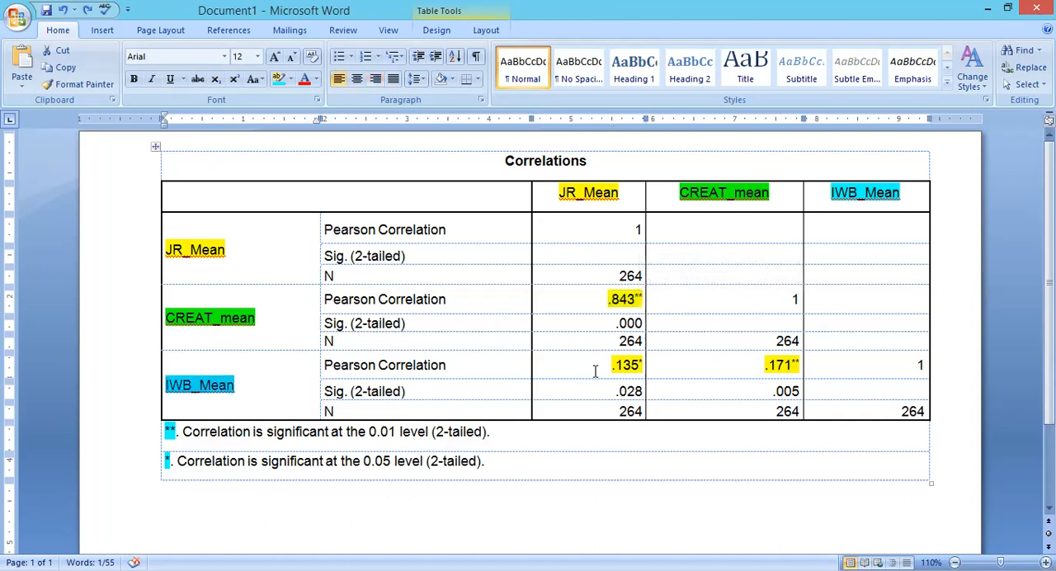
pyautogui.moveTo(601, 368); pyautogui.dragTo(644, 371)
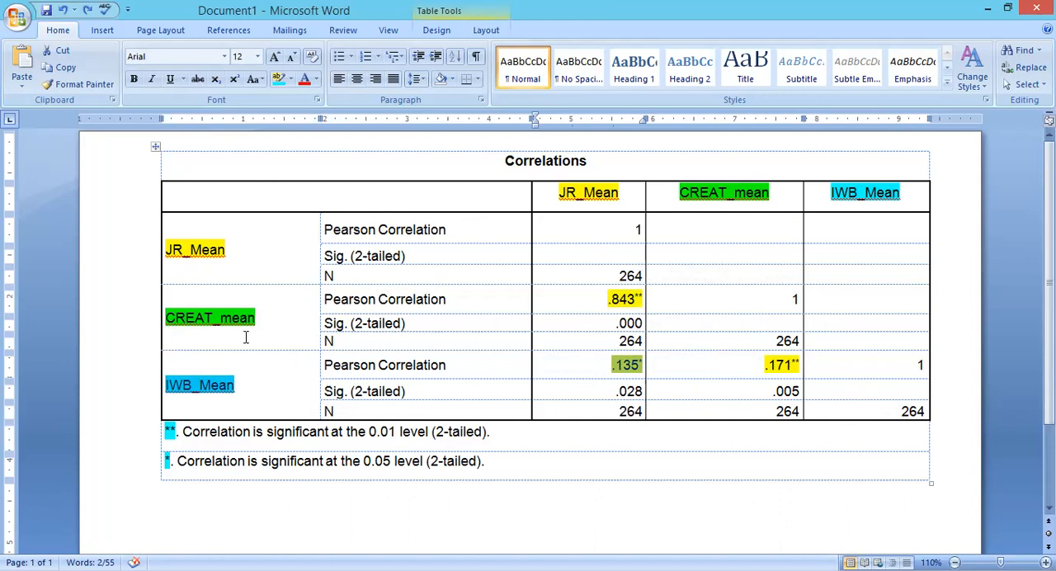
# Trace each row label across to its Pearson correlation in the JR_Mean column, ending with the IWB_Mean value and its * marker.
pyautogui.doubleClick(214, 244)
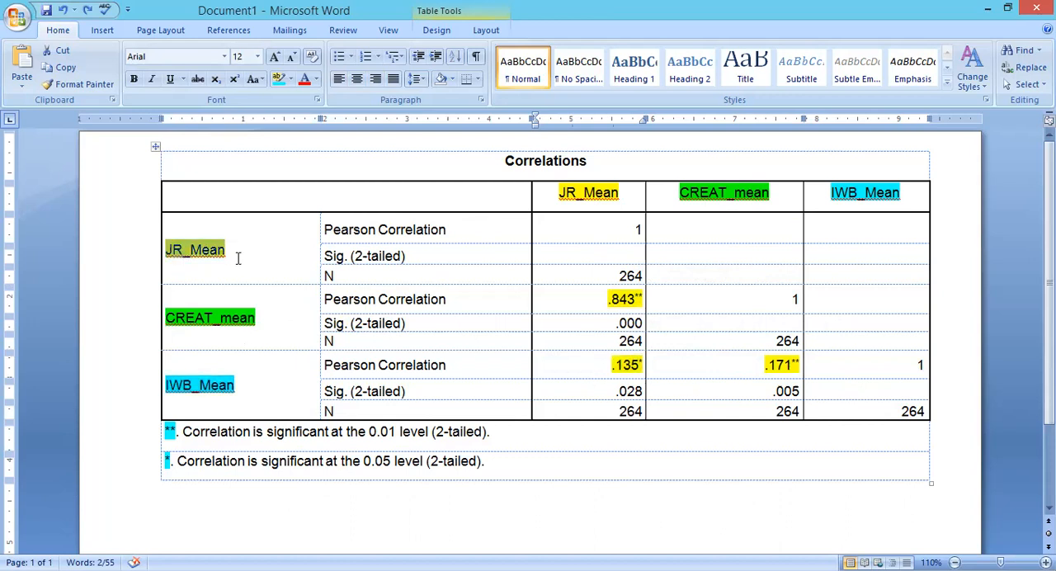
pyautogui.doubleClick(638, 230)
pyautogui.doubleClick(250, 320)
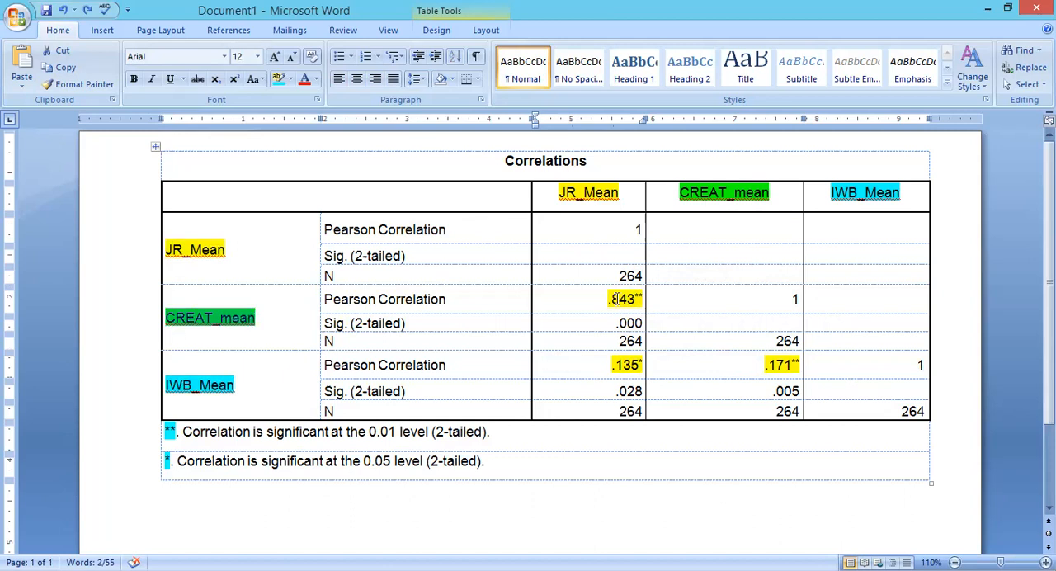
pyautogui.moveTo(615, 299); pyautogui.dragTo(648, 307)
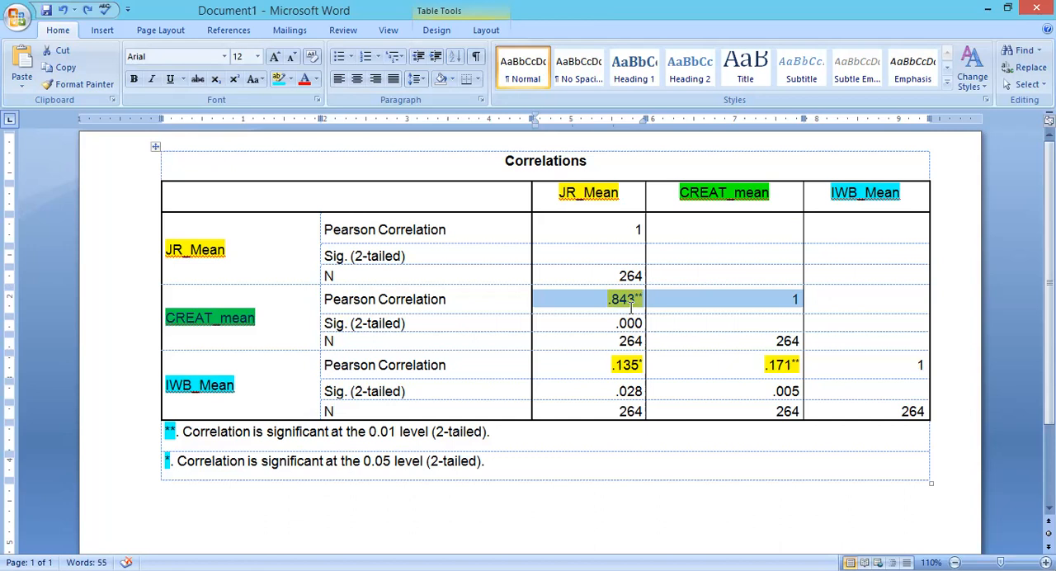
pyautogui.moveTo(166, 386); pyautogui.dragTo(239, 386)
pyautogui.moveTo(612, 364); pyautogui.dragTo(647, 365)
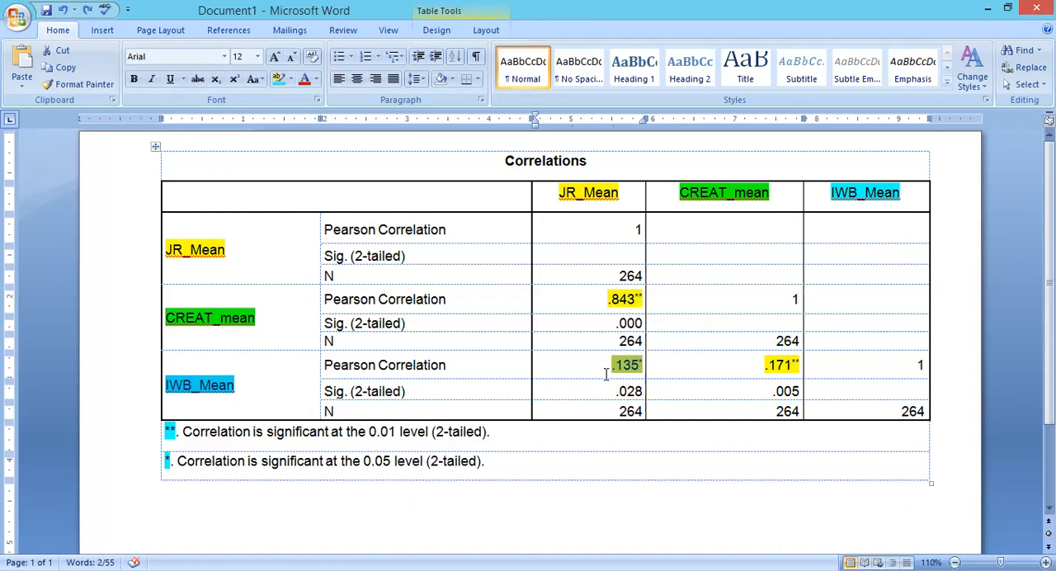
pyautogui.click(633, 369)
pyautogui.moveTo(634, 370); pyautogui.dragTo(642, 370)
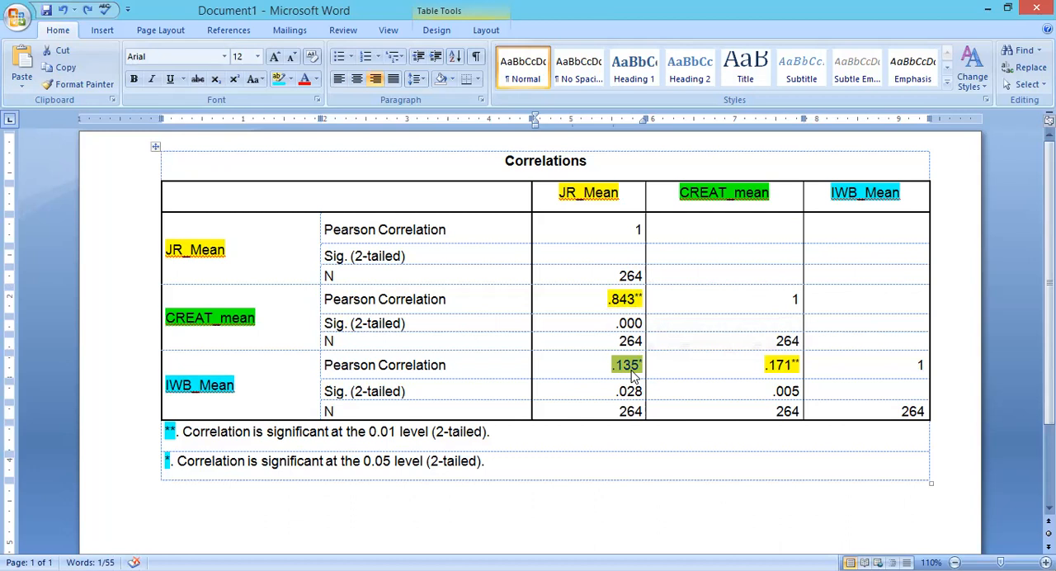
# Compare the Sig. (2-tailed) values of JR_Mean with CREAT_mean and with IWB_Mean.
pyautogui.tripleClick(629, 323)
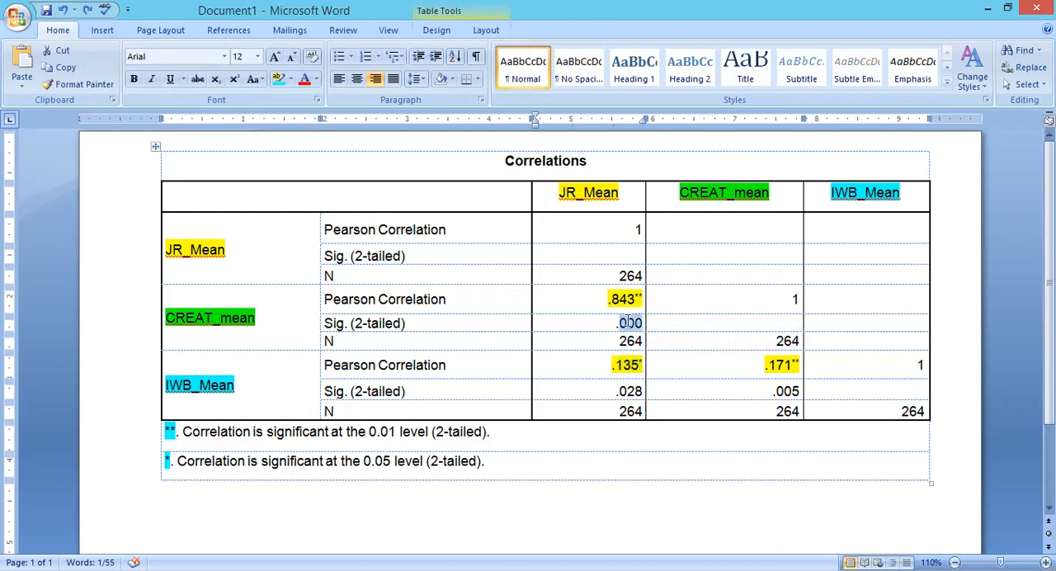
pyautogui.keyDown('ctrl'); pyautogui.tripleClick(627, 393); pyautogui.keyUp('ctrl')
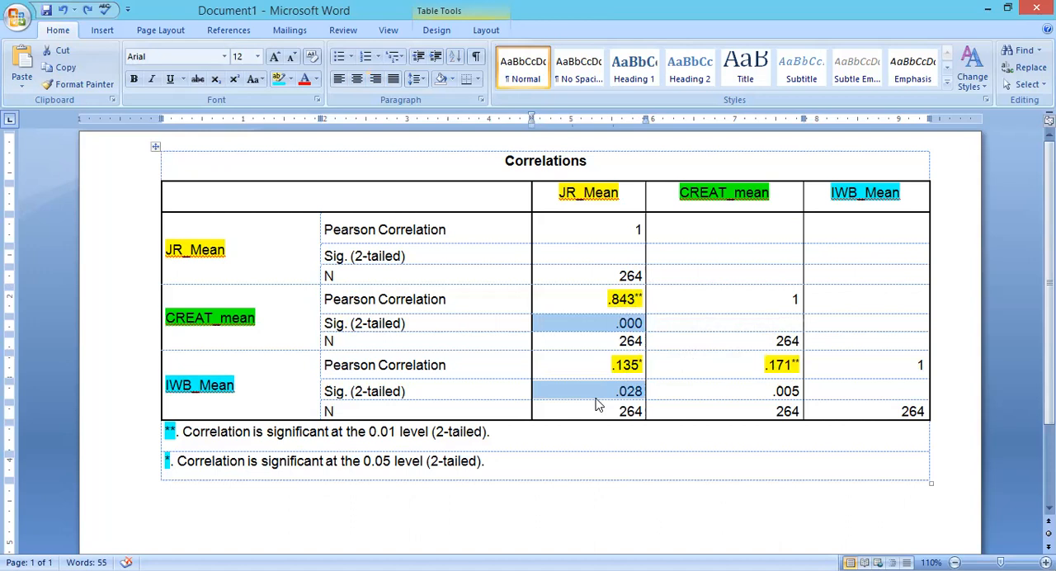
pyautogui.click(613, 391)
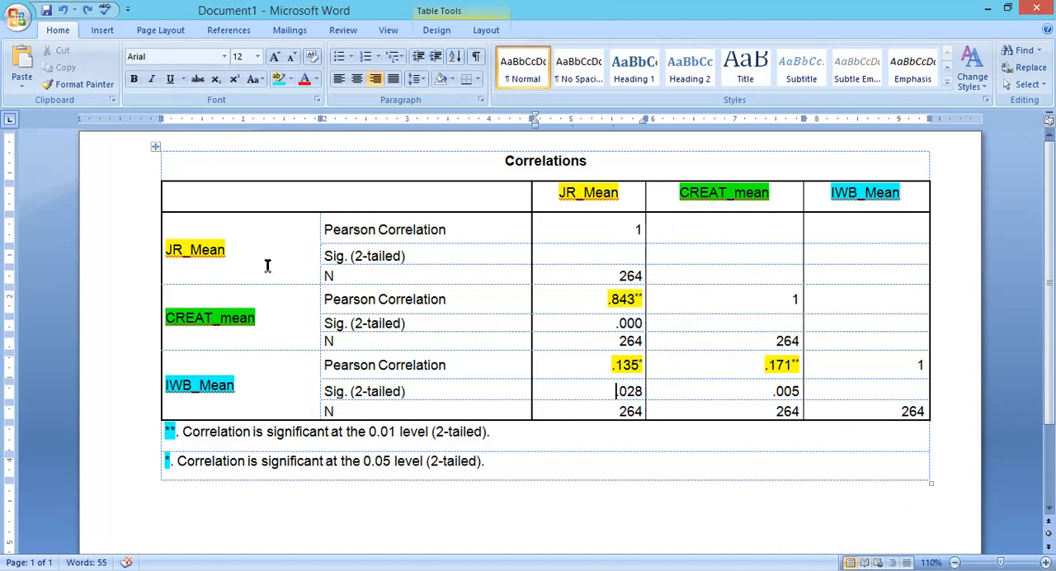
# Review the CREAT_mean row's Pearson correlations with JR_Mean and with itself.
pyautogui.click(722, 236)
pyautogui.moveTo(609, 301); pyautogui.dragTo(646, 307)
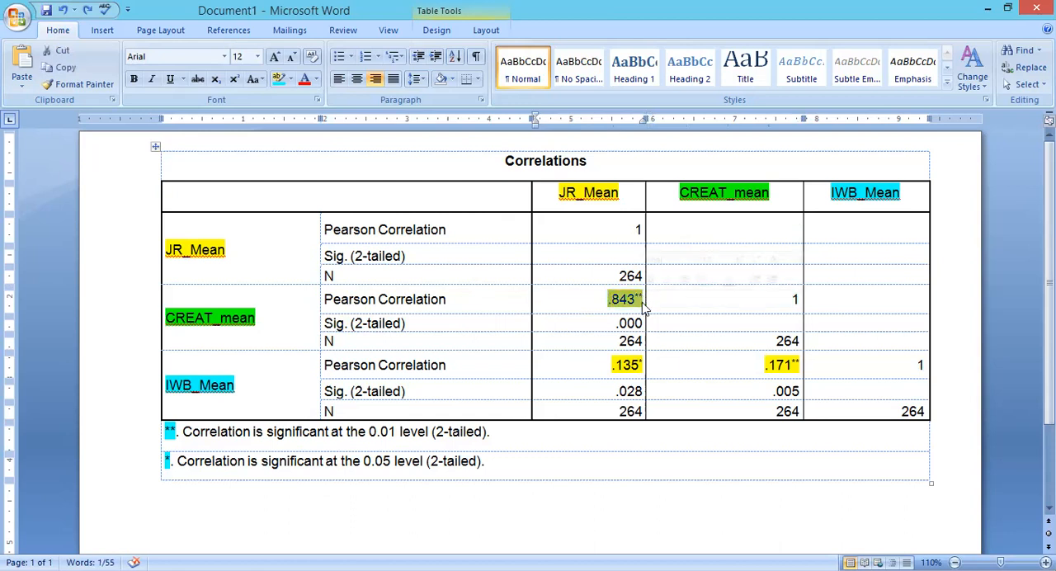
pyautogui.tripleClick(209, 319)
pyautogui.moveTo(792, 300); pyautogui.dragTo(801, 301)
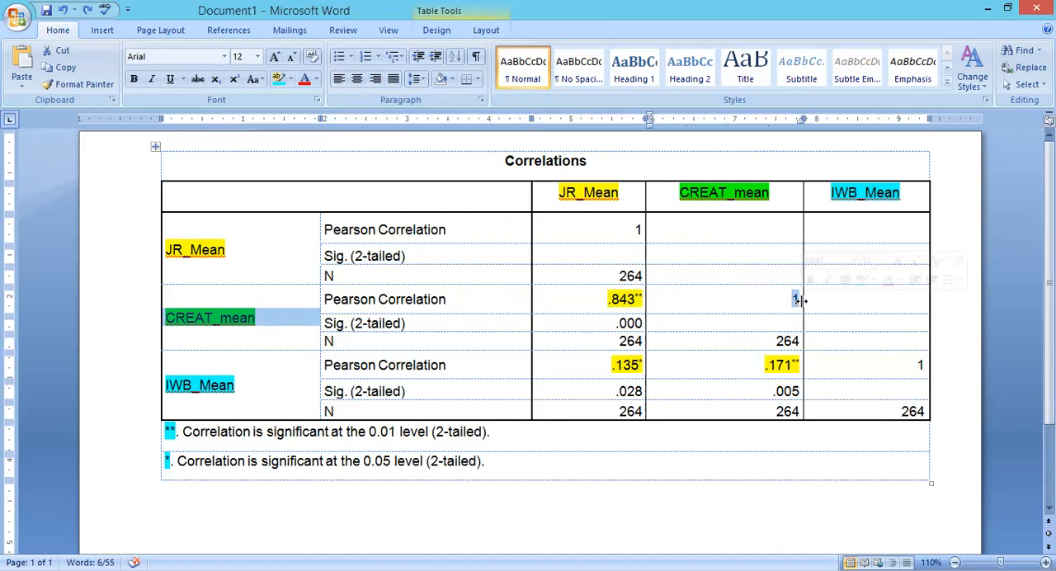
# Examine the IWB_Mean row's Pearson correlations with CREAT_mean and with itself.
pyautogui.click(183, 387)
pyautogui.click(750, 366)
pyautogui.moveTo(750, 366); pyautogui.dragTo(798, 372)
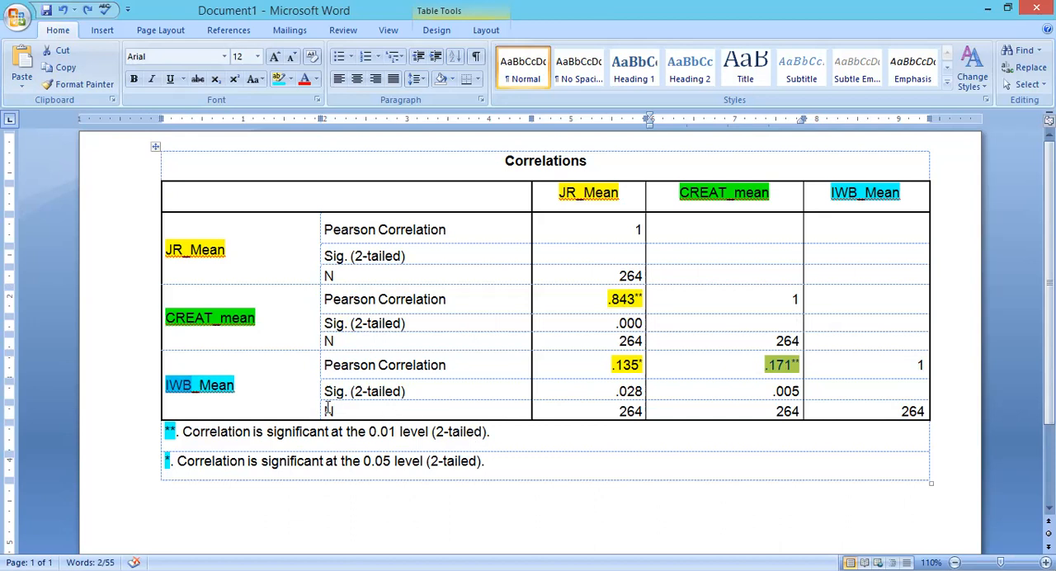
pyautogui.moveTo(884, 365); pyautogui.dragTo(922, 367)
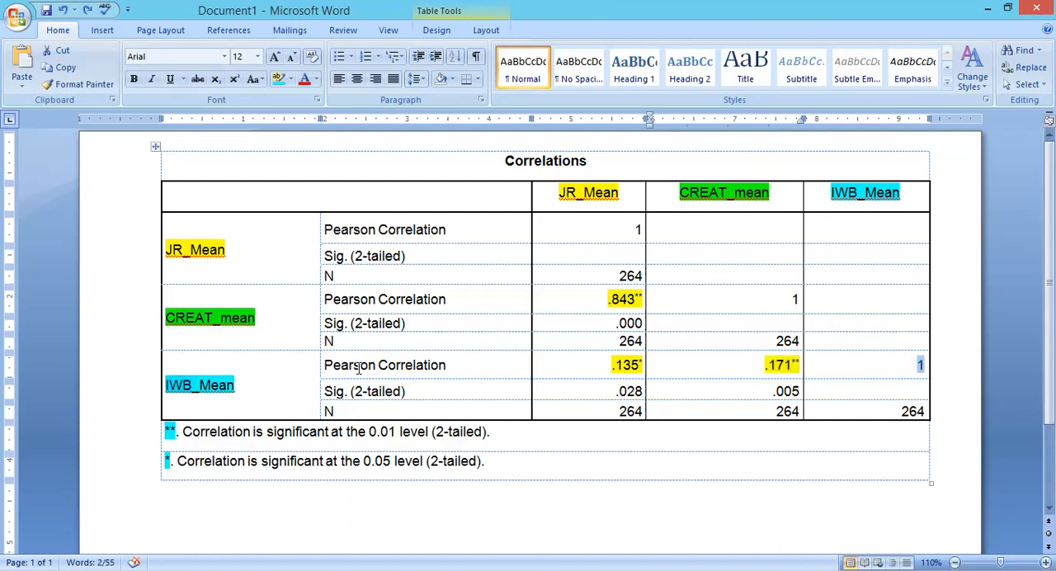
pyautogui.click(906, 365)
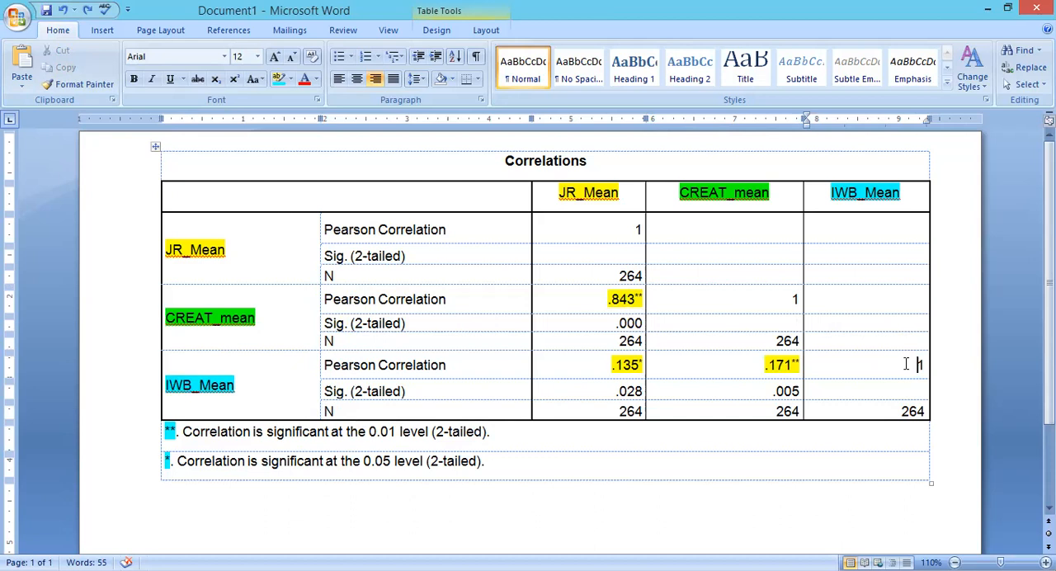
# Remove the ** marker from the CREAT_mean and IWB_Mean correlation and change its Sig. (2-tailed) value to .058 as a non-significant example.
pyautogui.click(633, 297)
pyautogui.click(776, 366)
pyautogui.press('BackSpace')
pyautogui.press('BackSpace')
pyautogui.click(794, 391)
pyautogui.press('BackSpace')
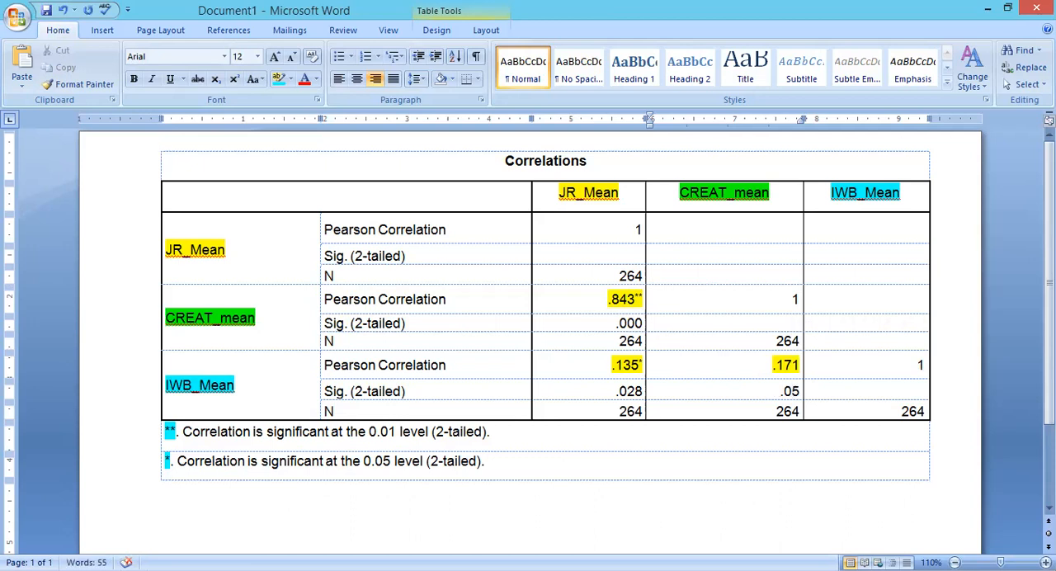
pyautogui.write('8')
pyautogui.moveTo(776, 364); pyautogui.dragTo(798, 366)
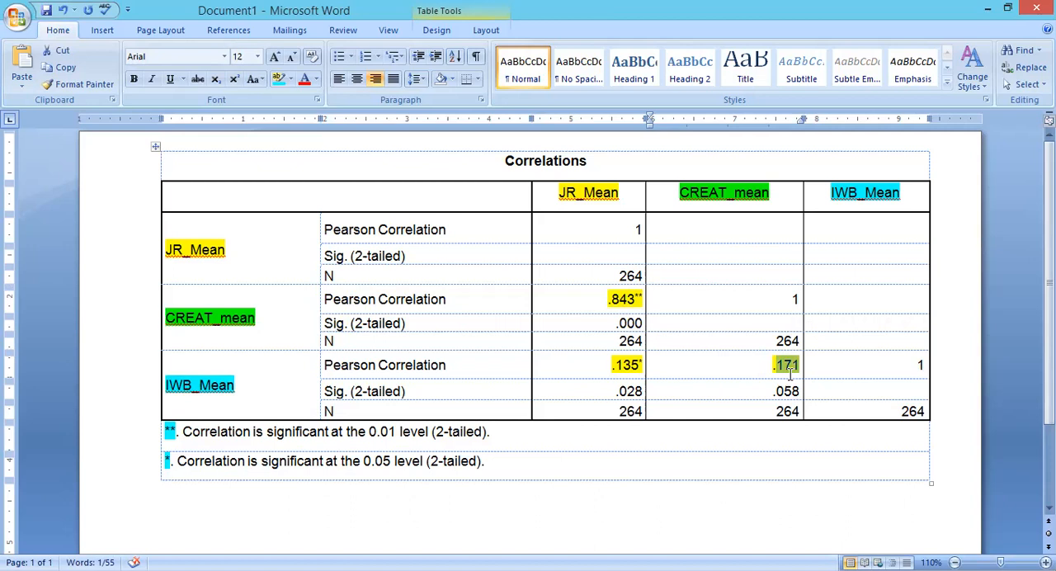
# Undo the example edits to the CREAT_mean and IWB_Mean correlation marker and significance value, and leave the table.
pyautogui.hotkey('ctrl', 'z')
pyautogui.hotkey('ctrl', 'z')
pyautogui.hotkey('ctrl', 'z')
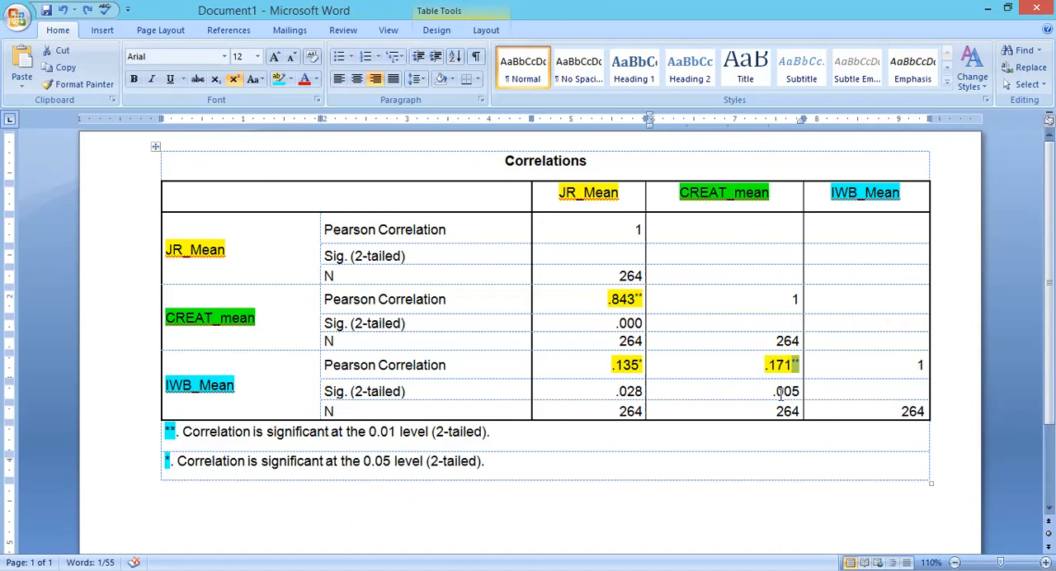
pyautogui.click(597, 509)
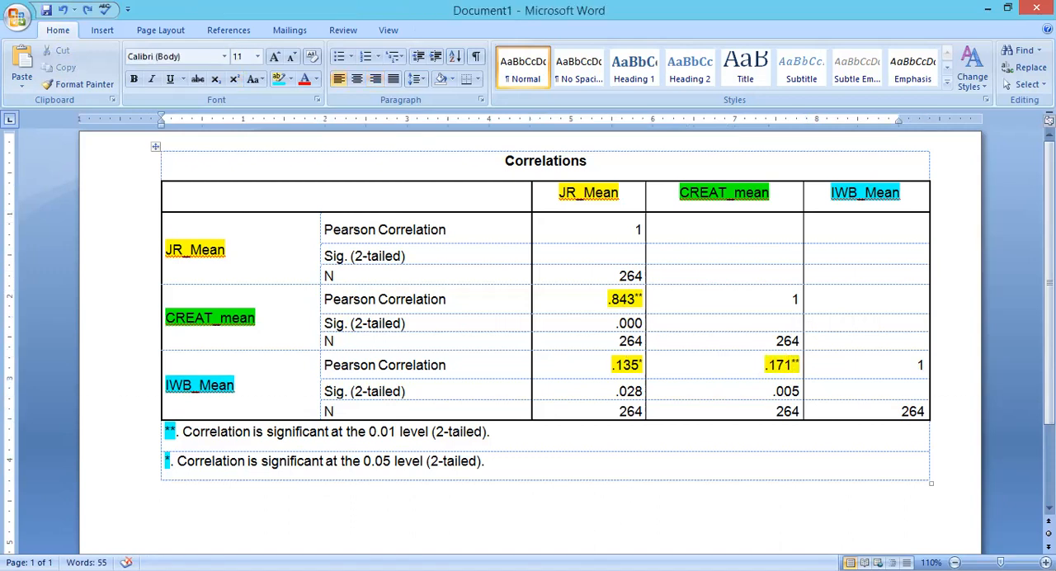